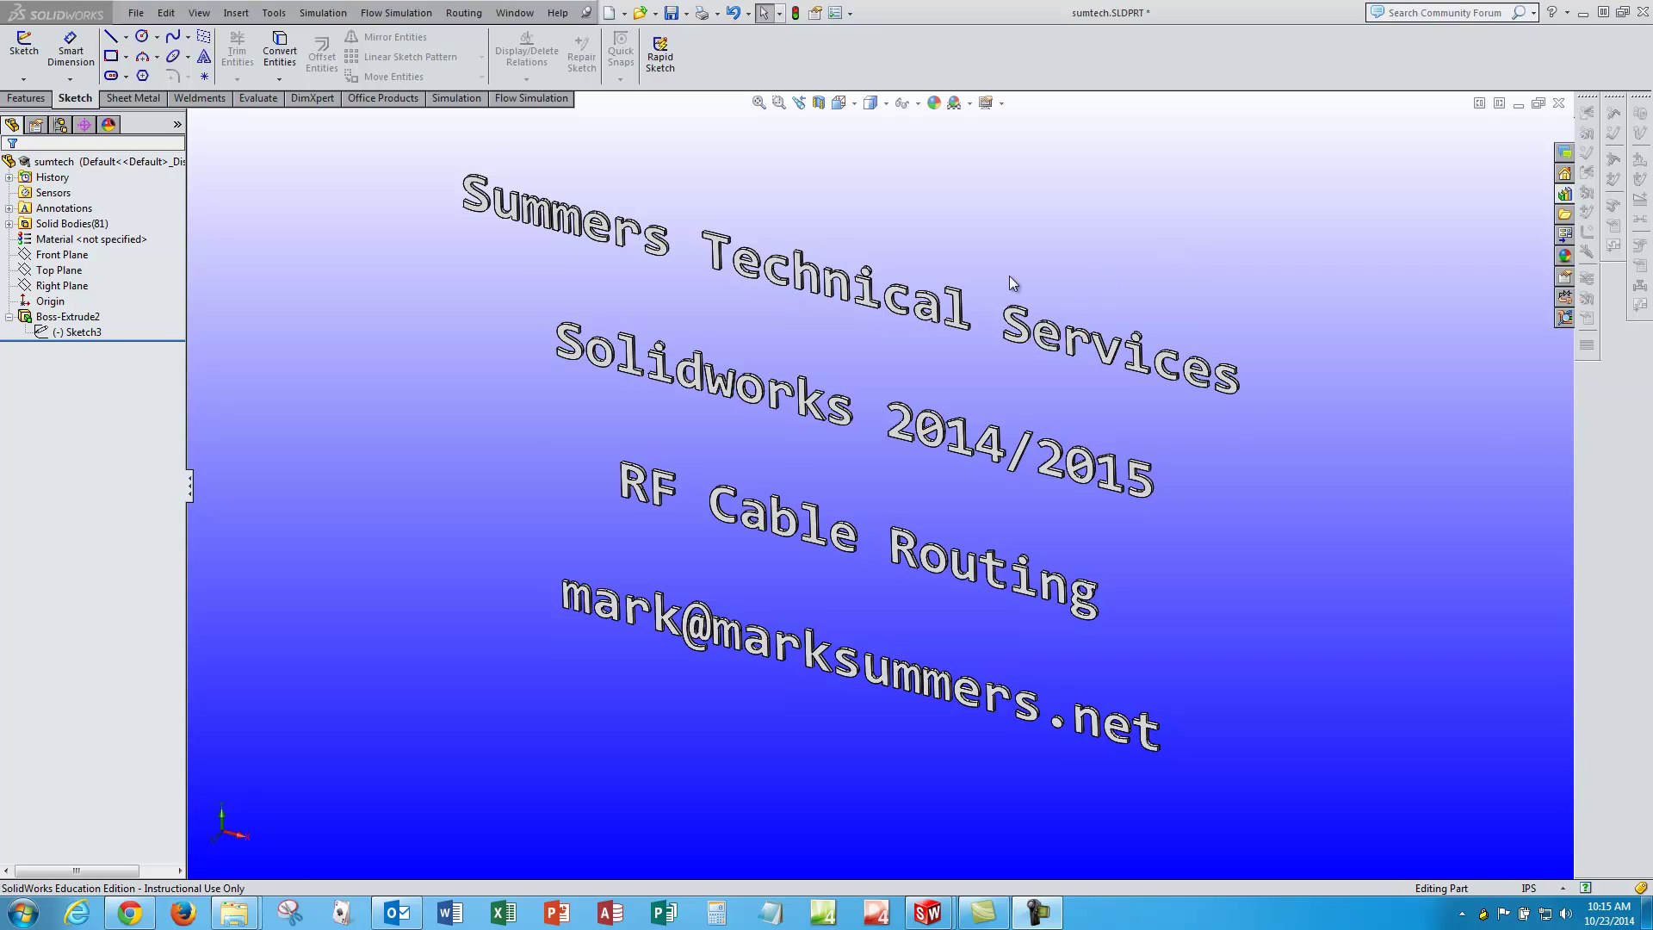
Switch to the open NRG-018-00-11 assembly.
click(515, 14)
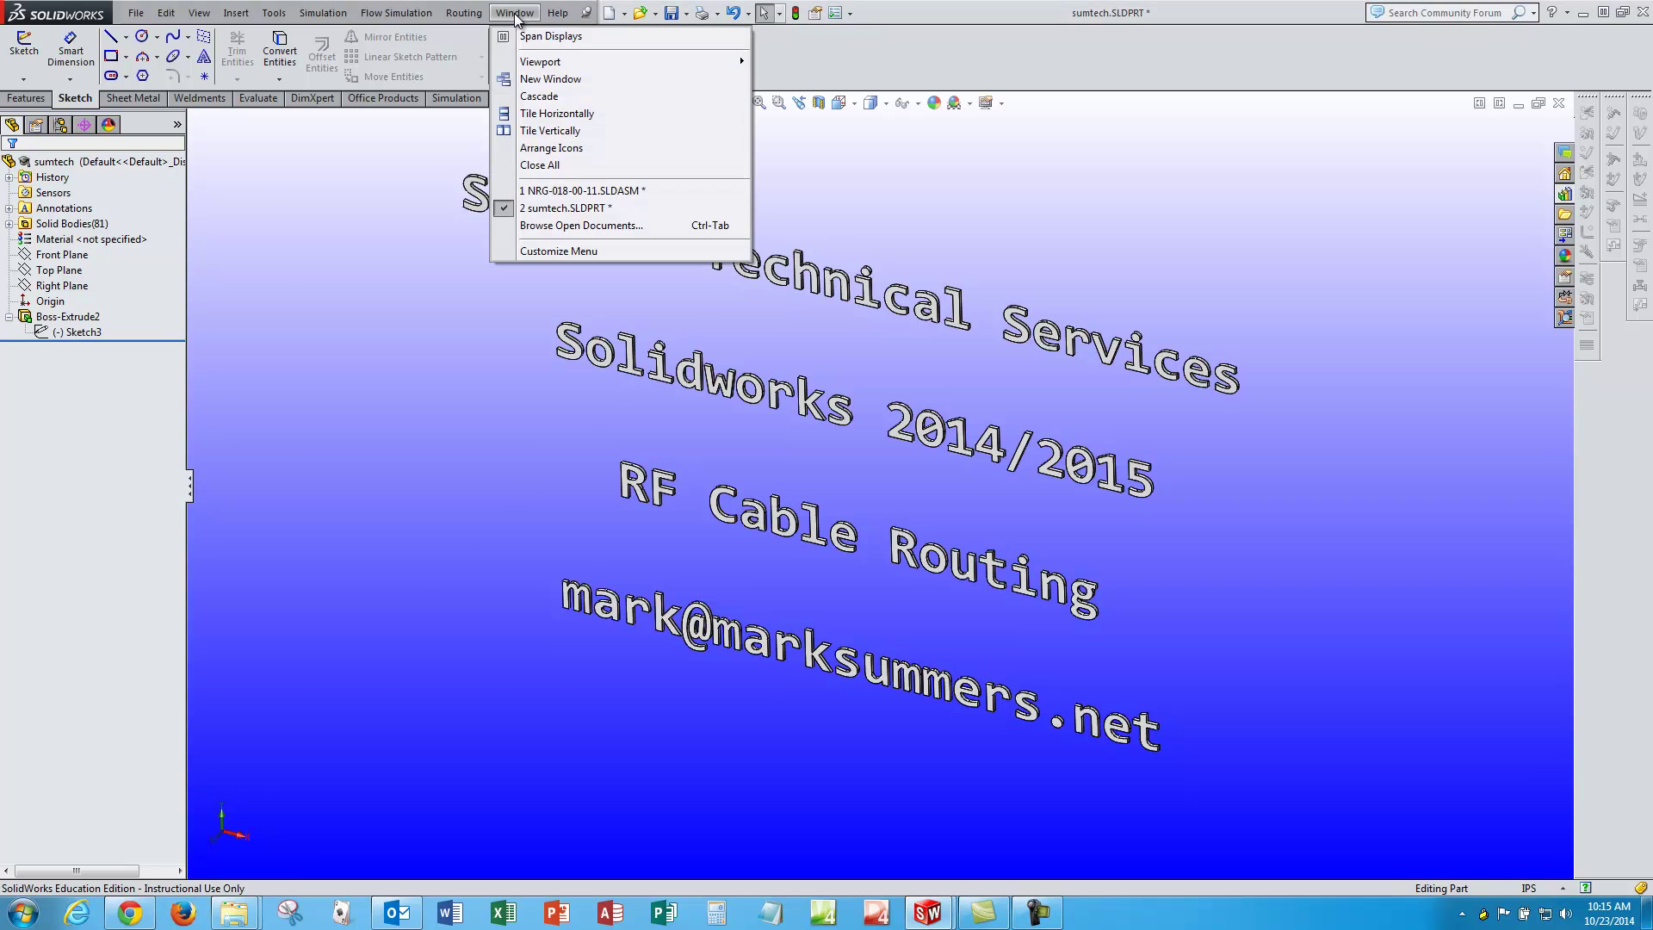
click(578, 193)
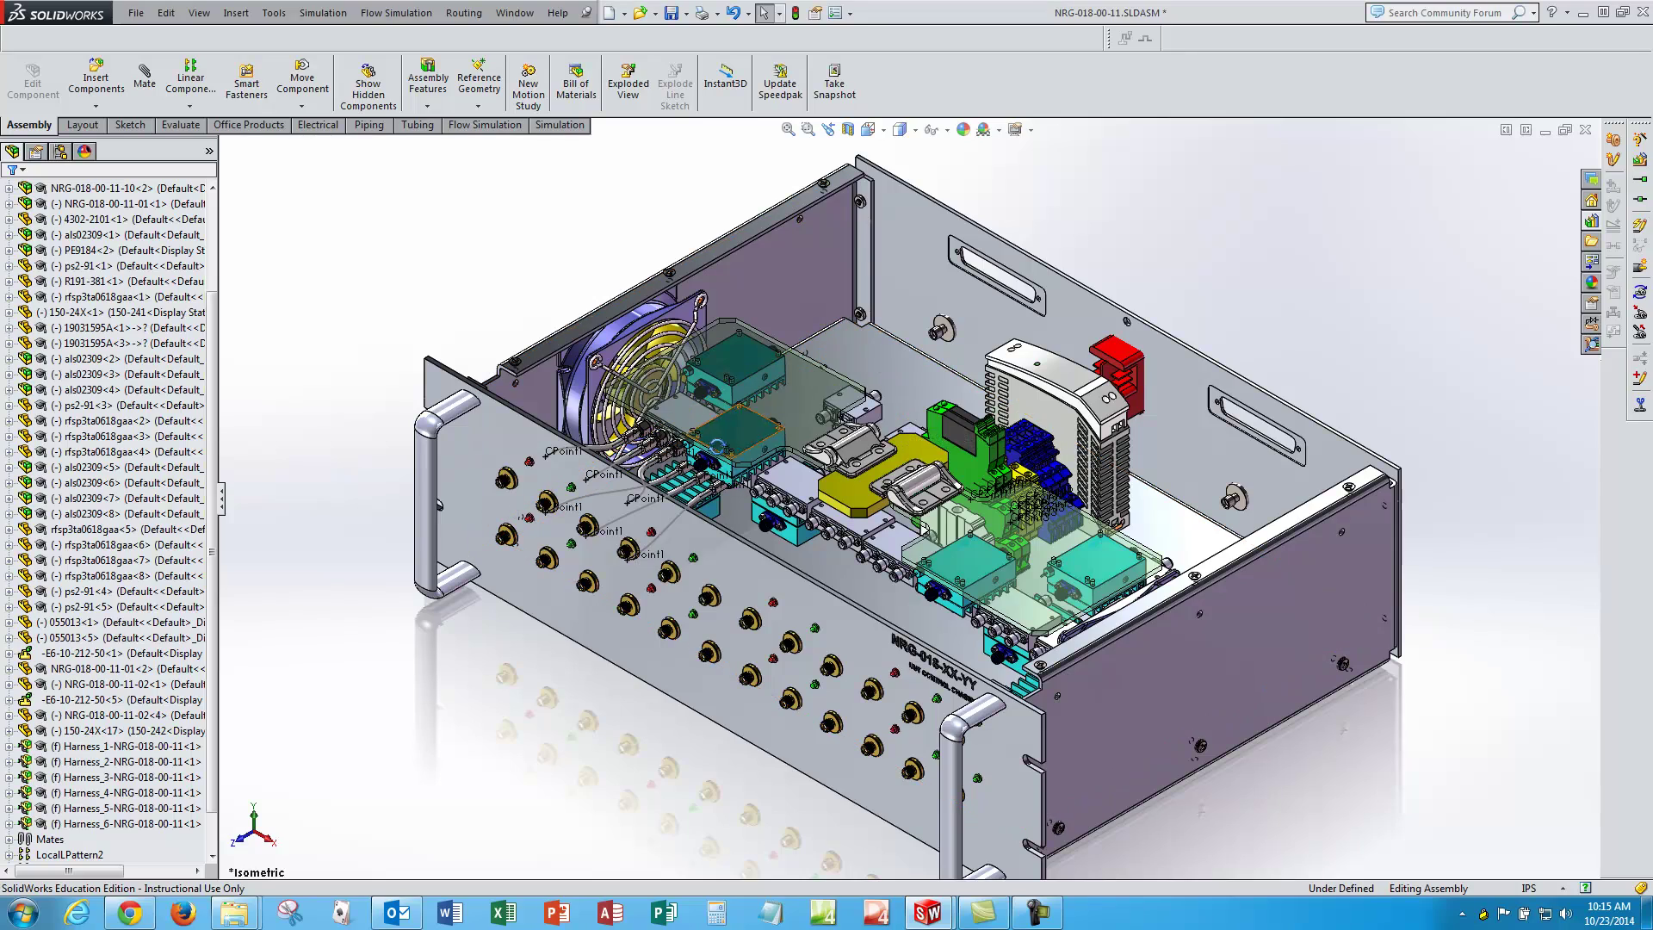
Examine the bulkhead connectors behind the front panel, the existing RF cables and the module jacks they run to.
middle_drag(711, 456, 584, 563)
scroll(733, 414, down, 3)
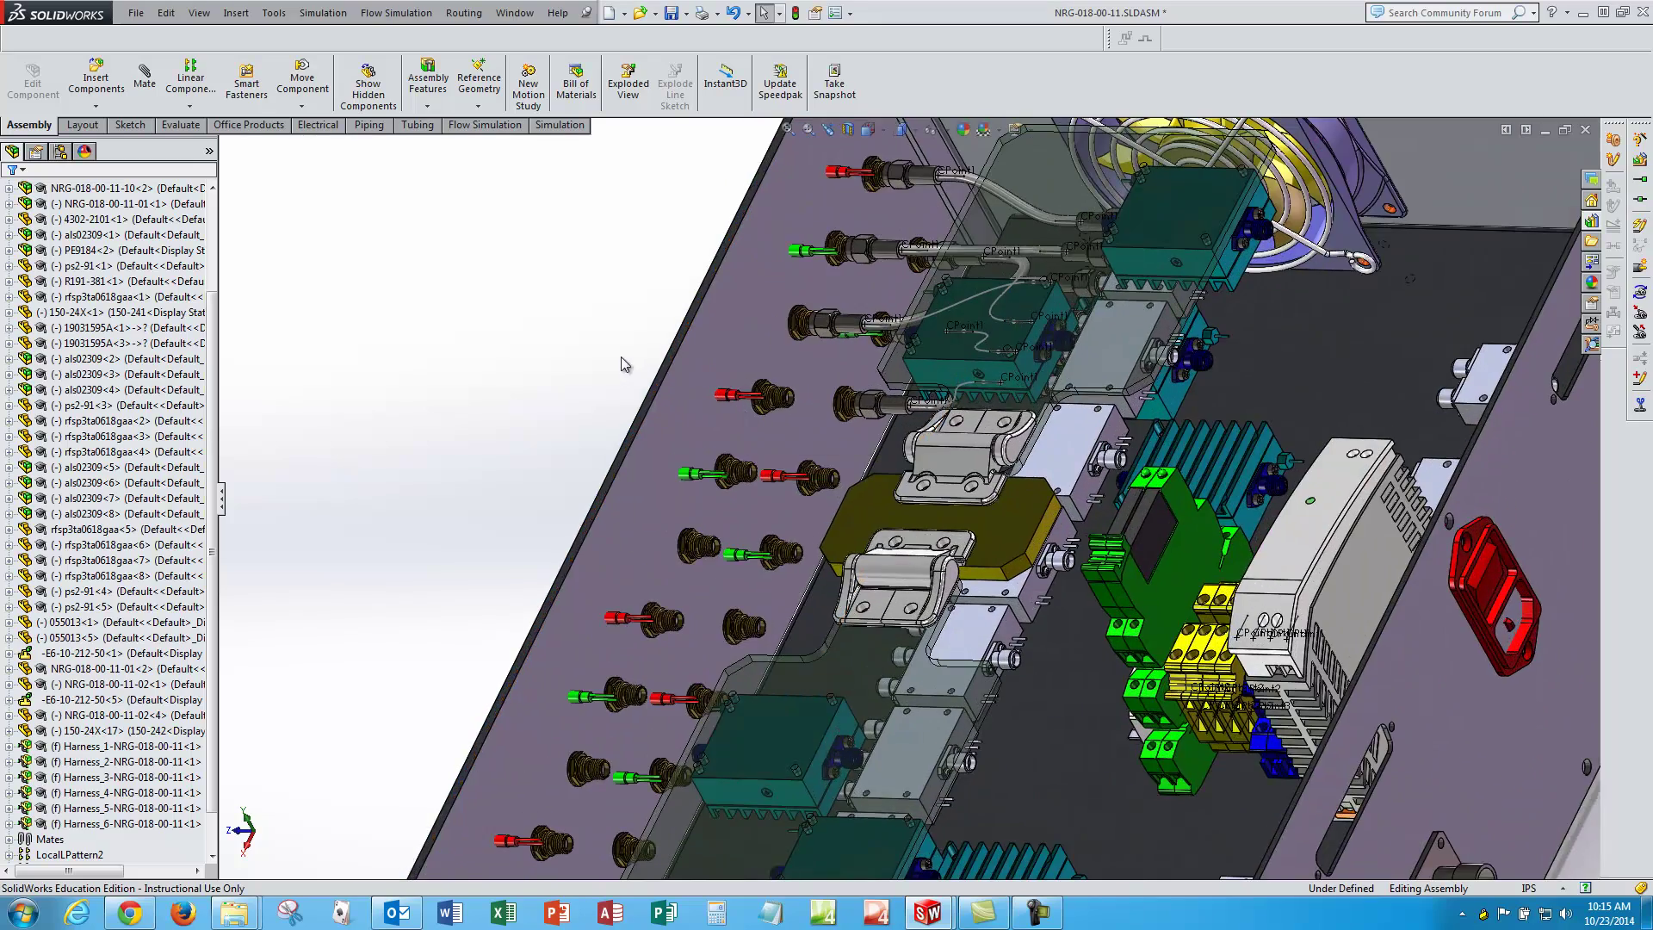
mouse_move(624, 360)
middle_down()
mouse_move(651, 347)
mouse_move(635, 348)
middle_up()
scroll(631, 400, down, 1)
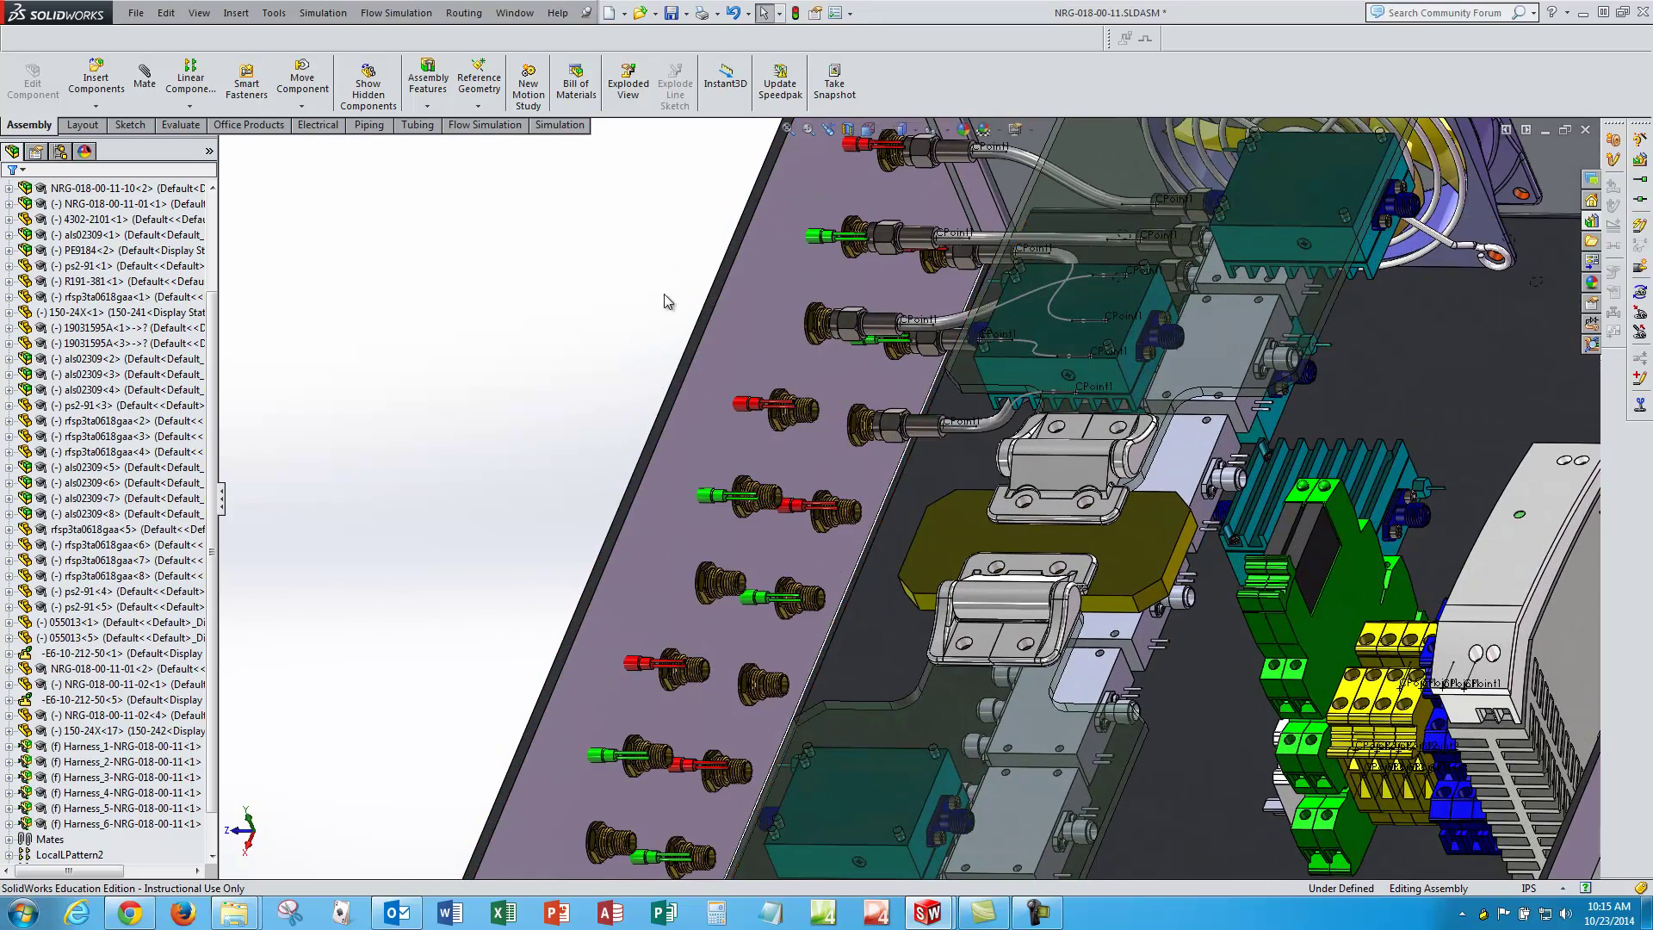
middle_drag(792, 355, 939, 270)
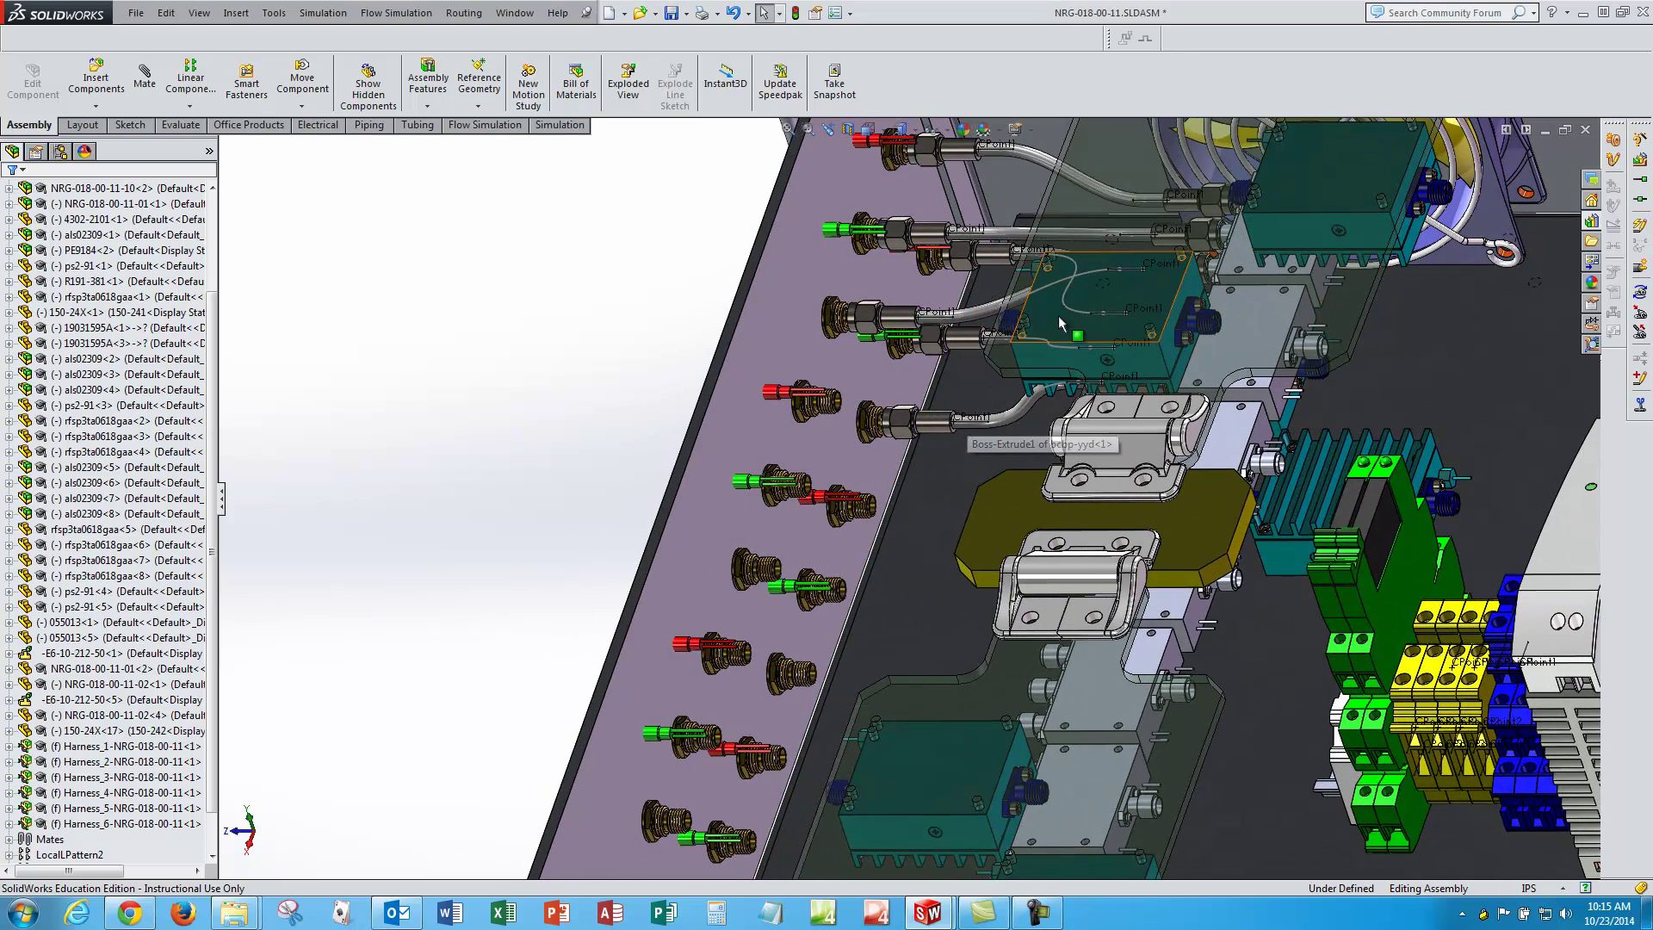
middle_drag(1059, 323, 1025, 325)
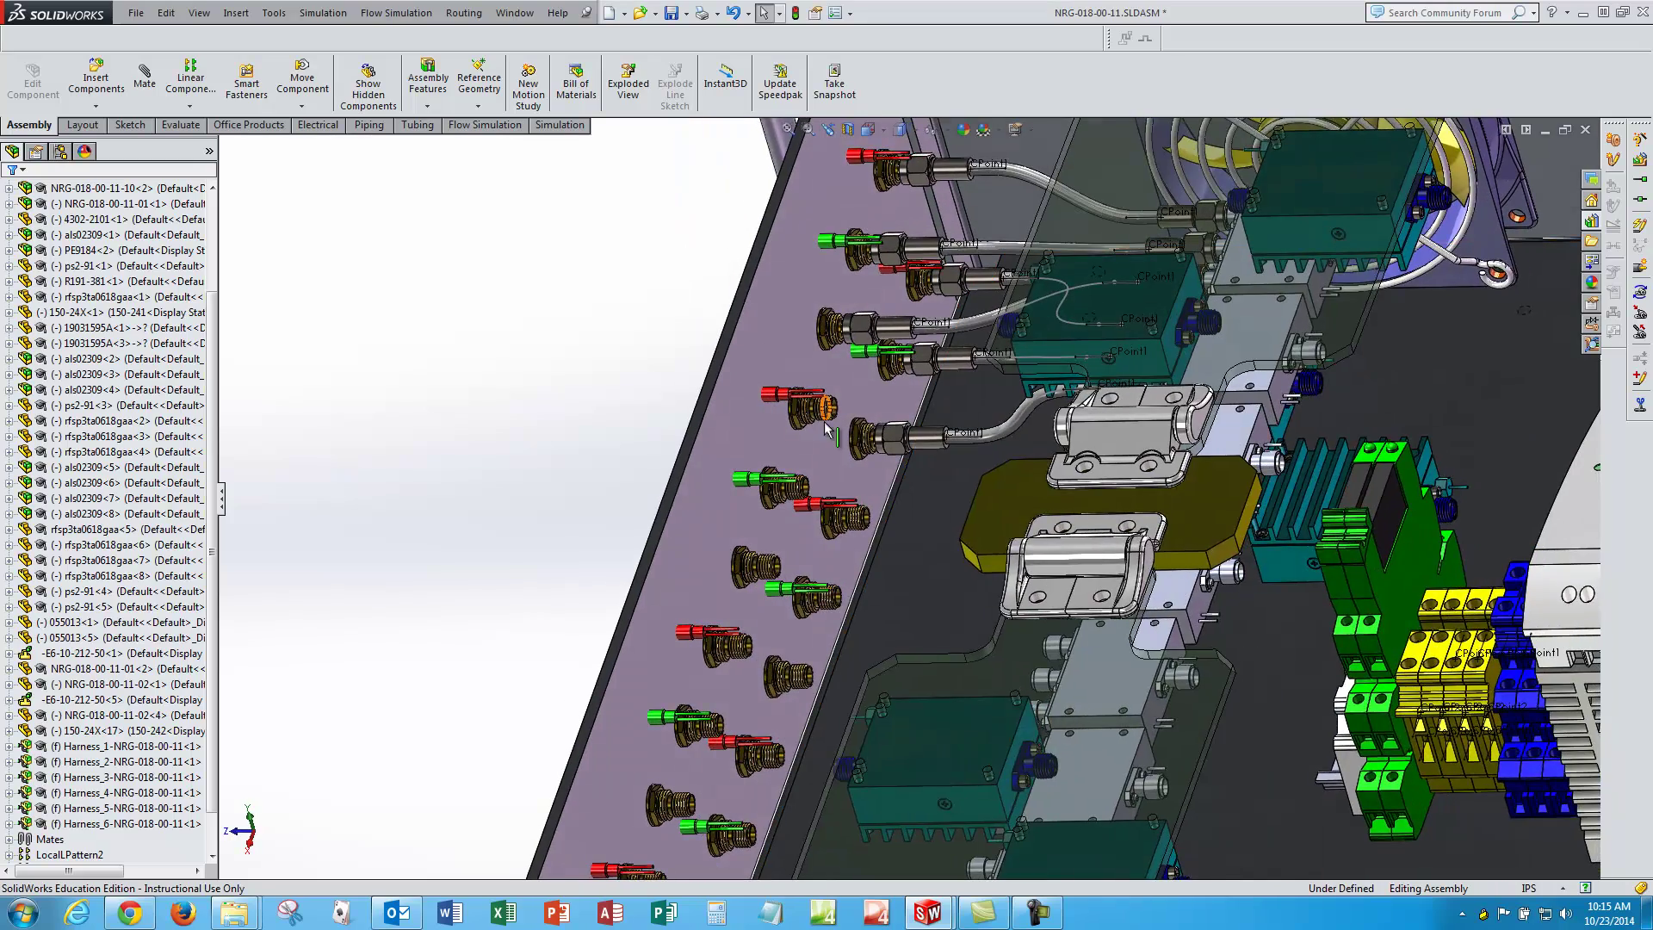
scroll(827, 428, down, 2)
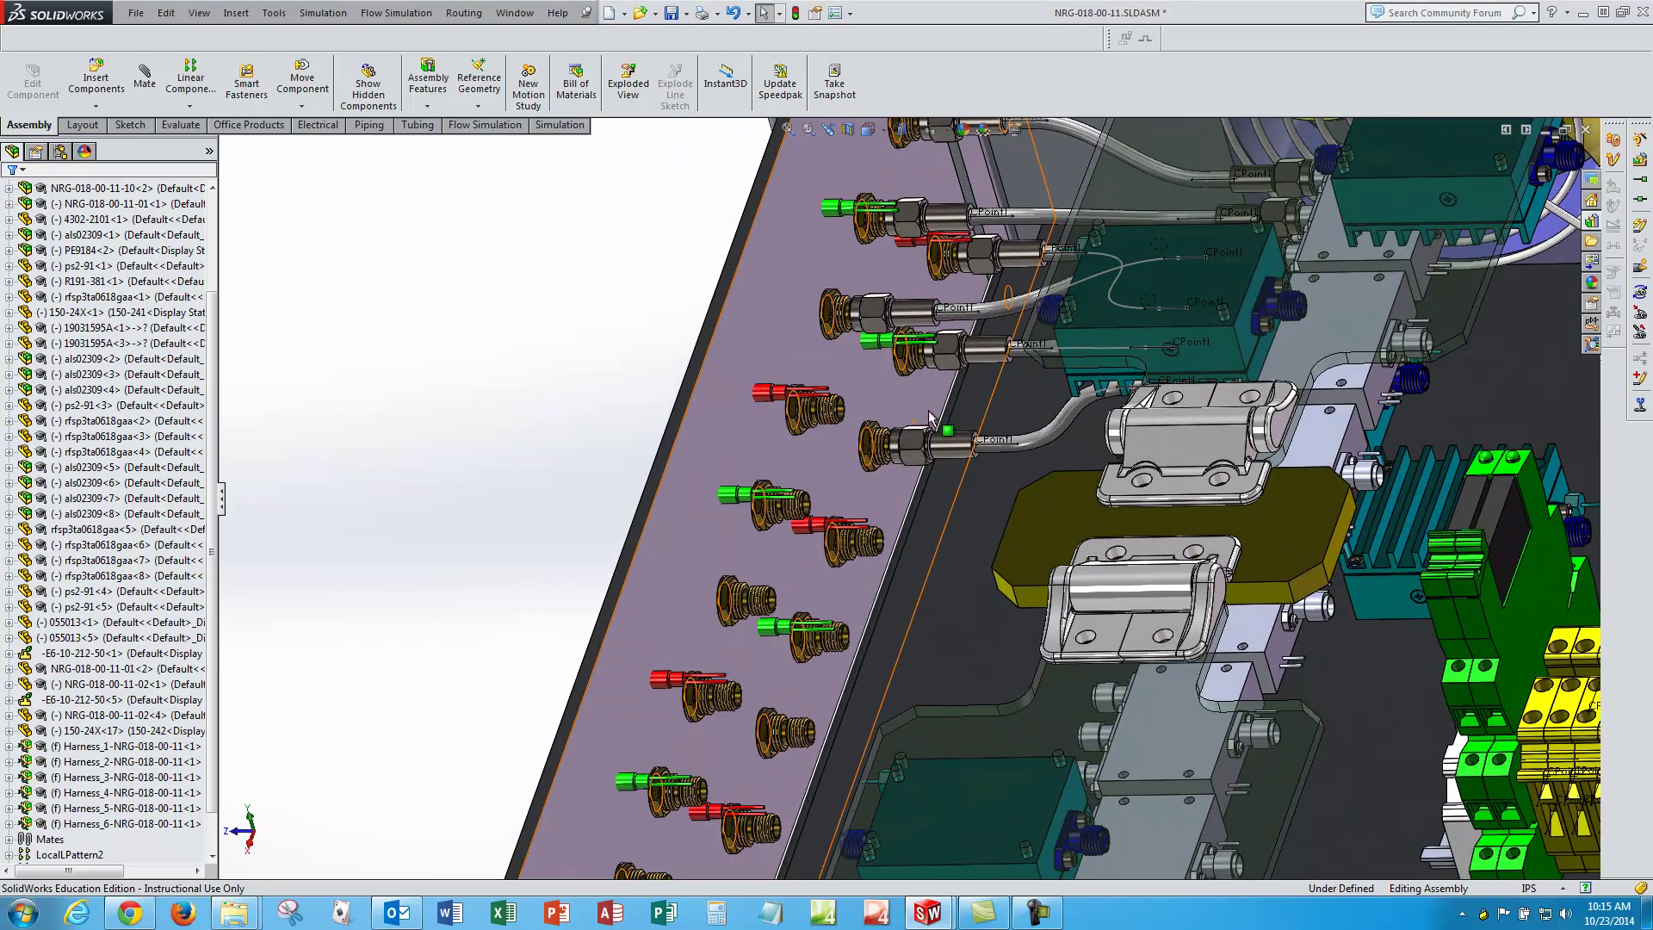
middle_drag(612, 343, 696, 353)
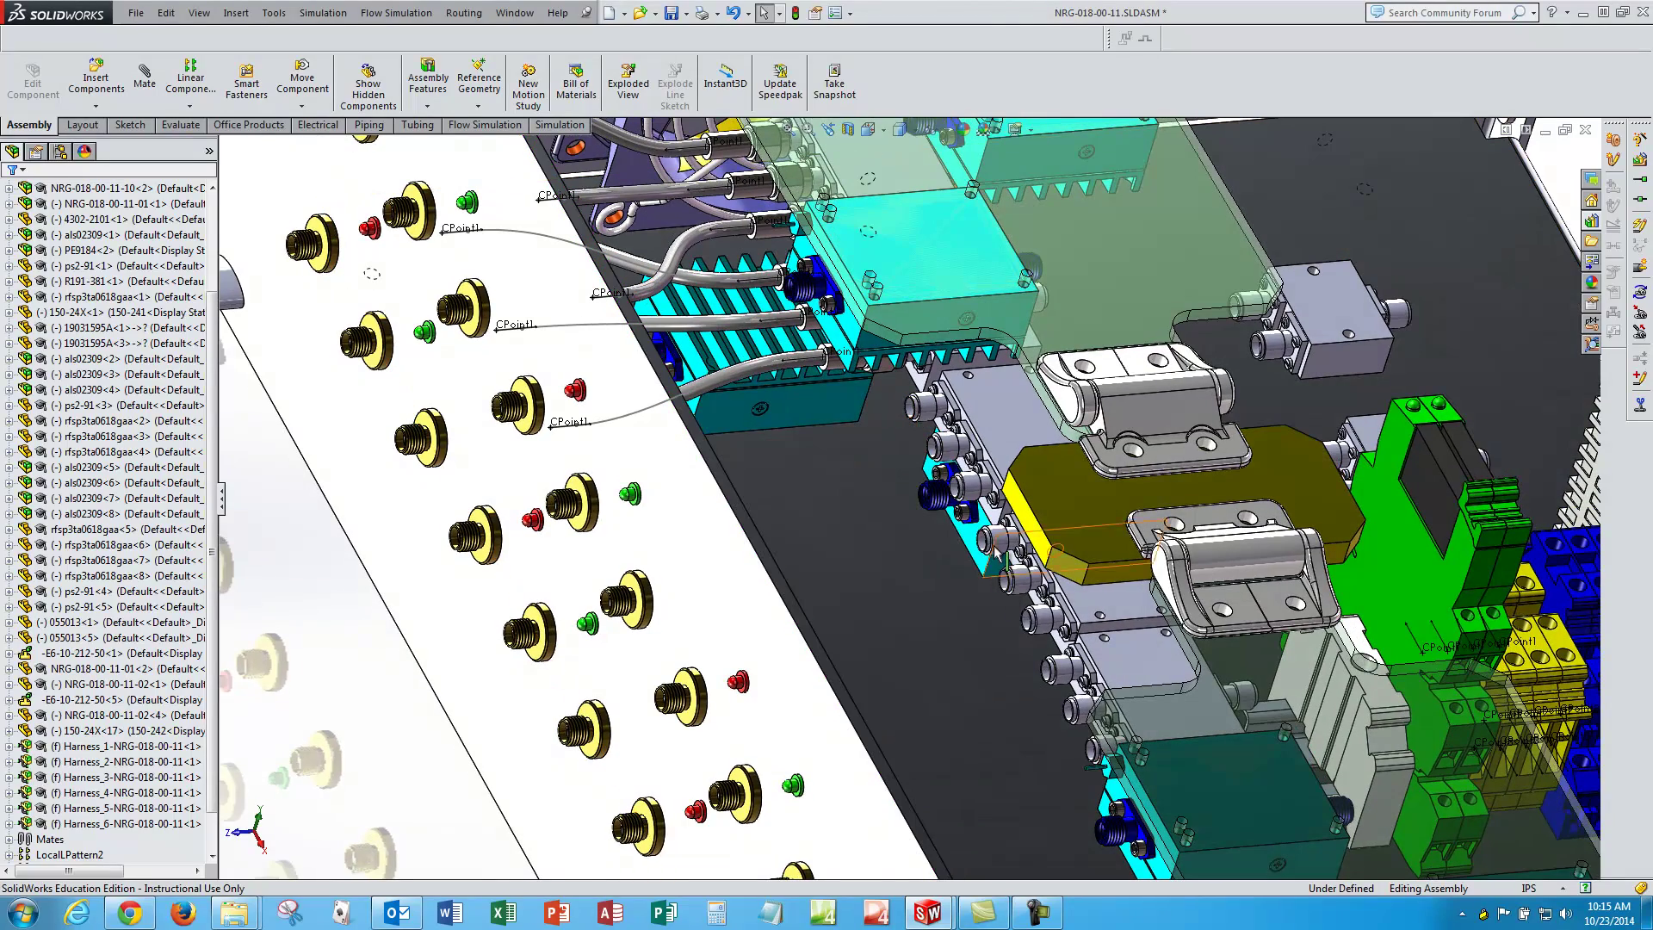
middle_drag(928, 516, 810, 548)
scroll(425, 354, down, 4)
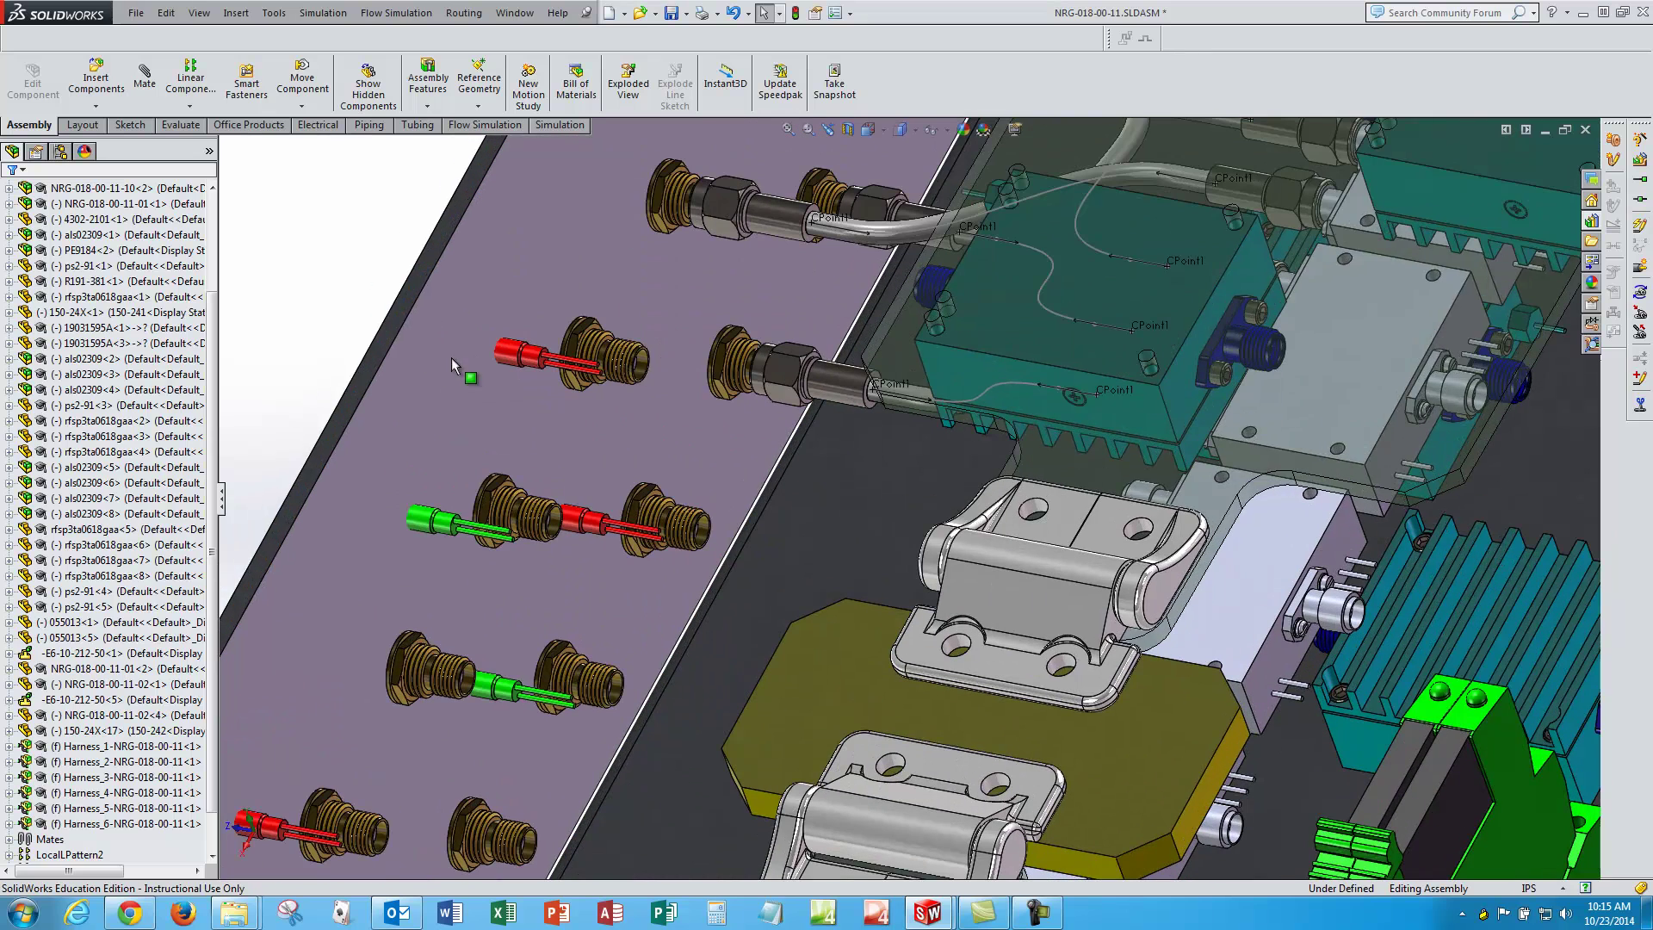
Place the library's sma RF connector on the free front-panel jack beside the last cabled one, accept the Harness route properties and dismiss automatic routing.
click(1590, 220)
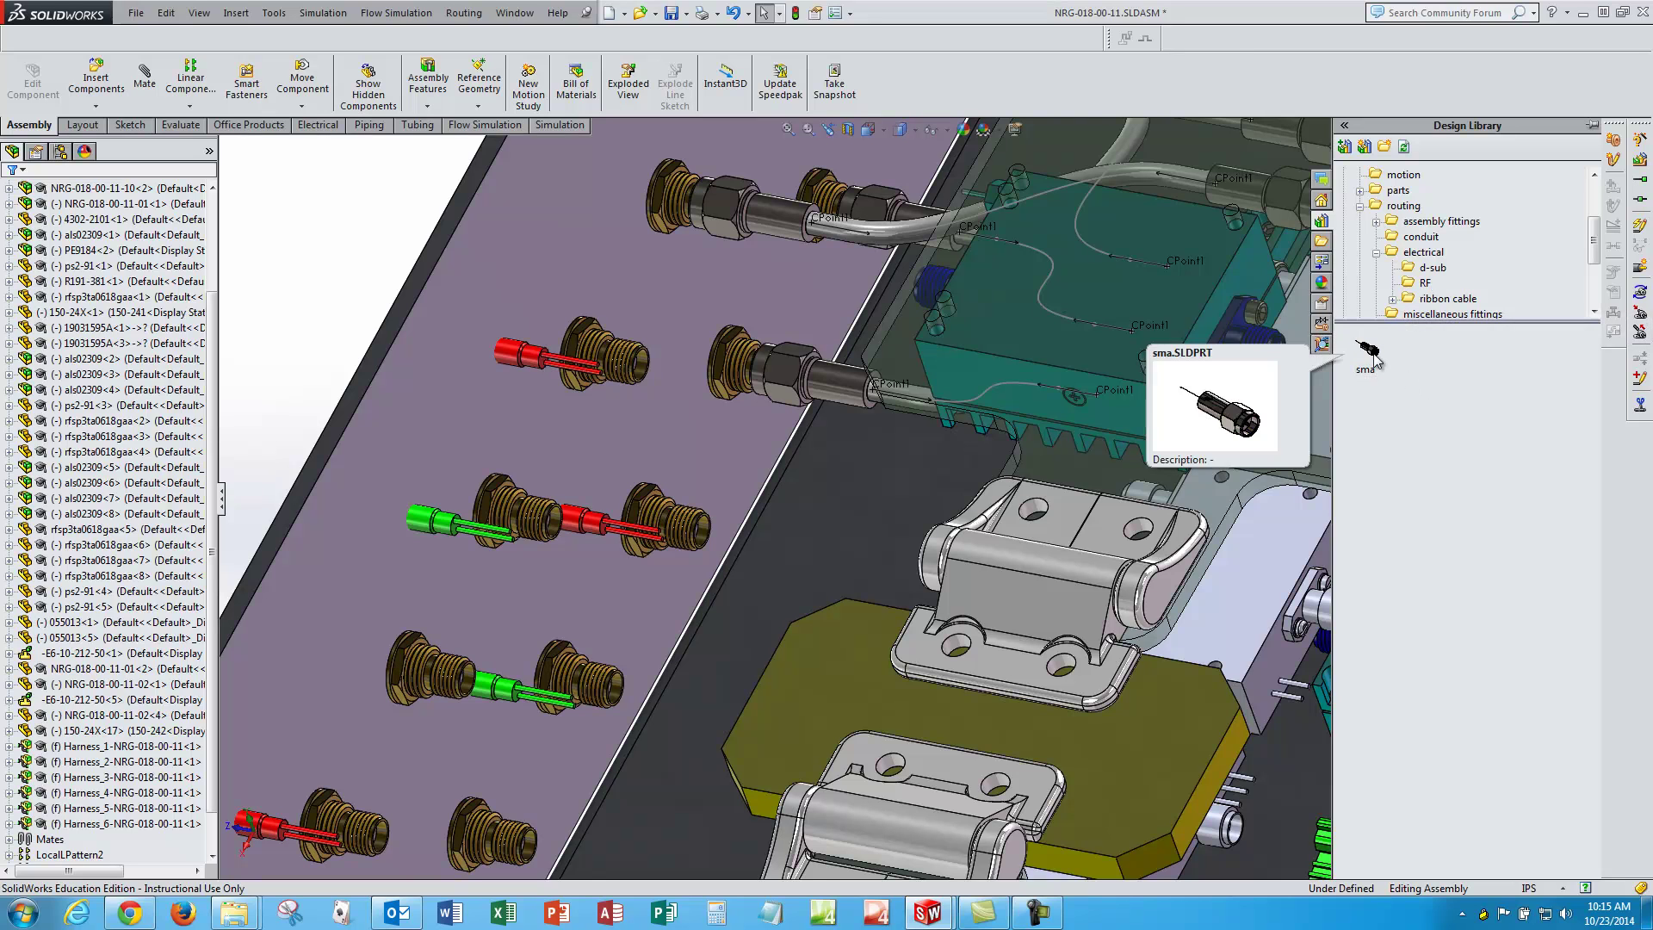
mouse_move(1375, 361)
drag(1375, 361, 908, 472)
drag(715, 454, 637, 365)
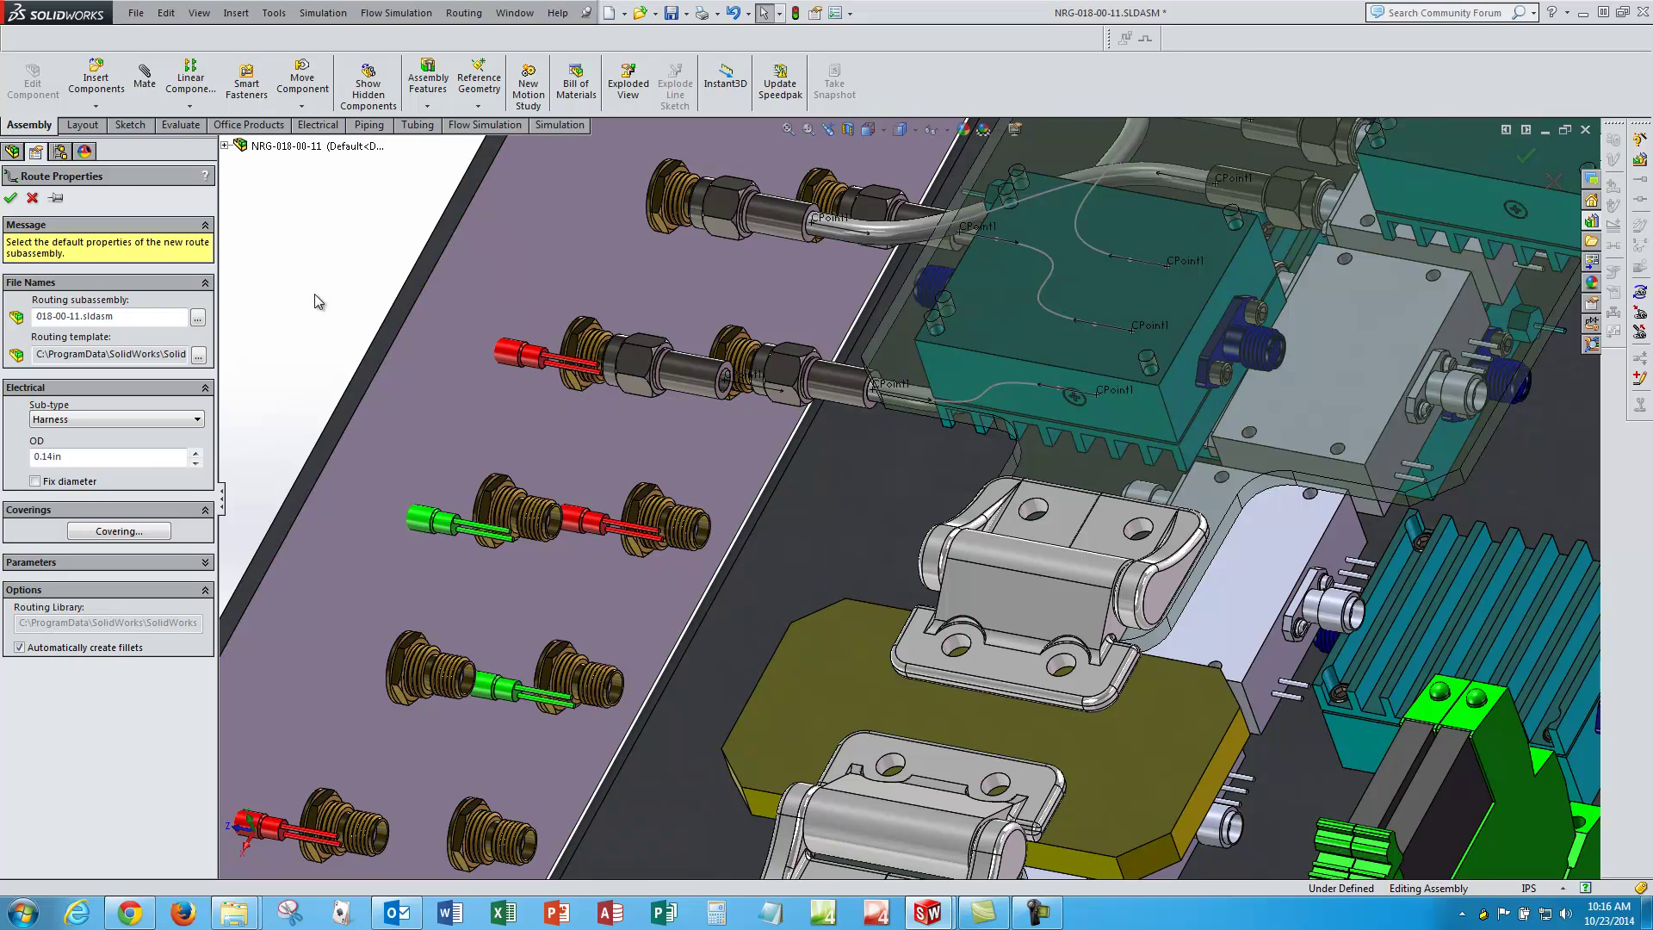
click(12, 200)
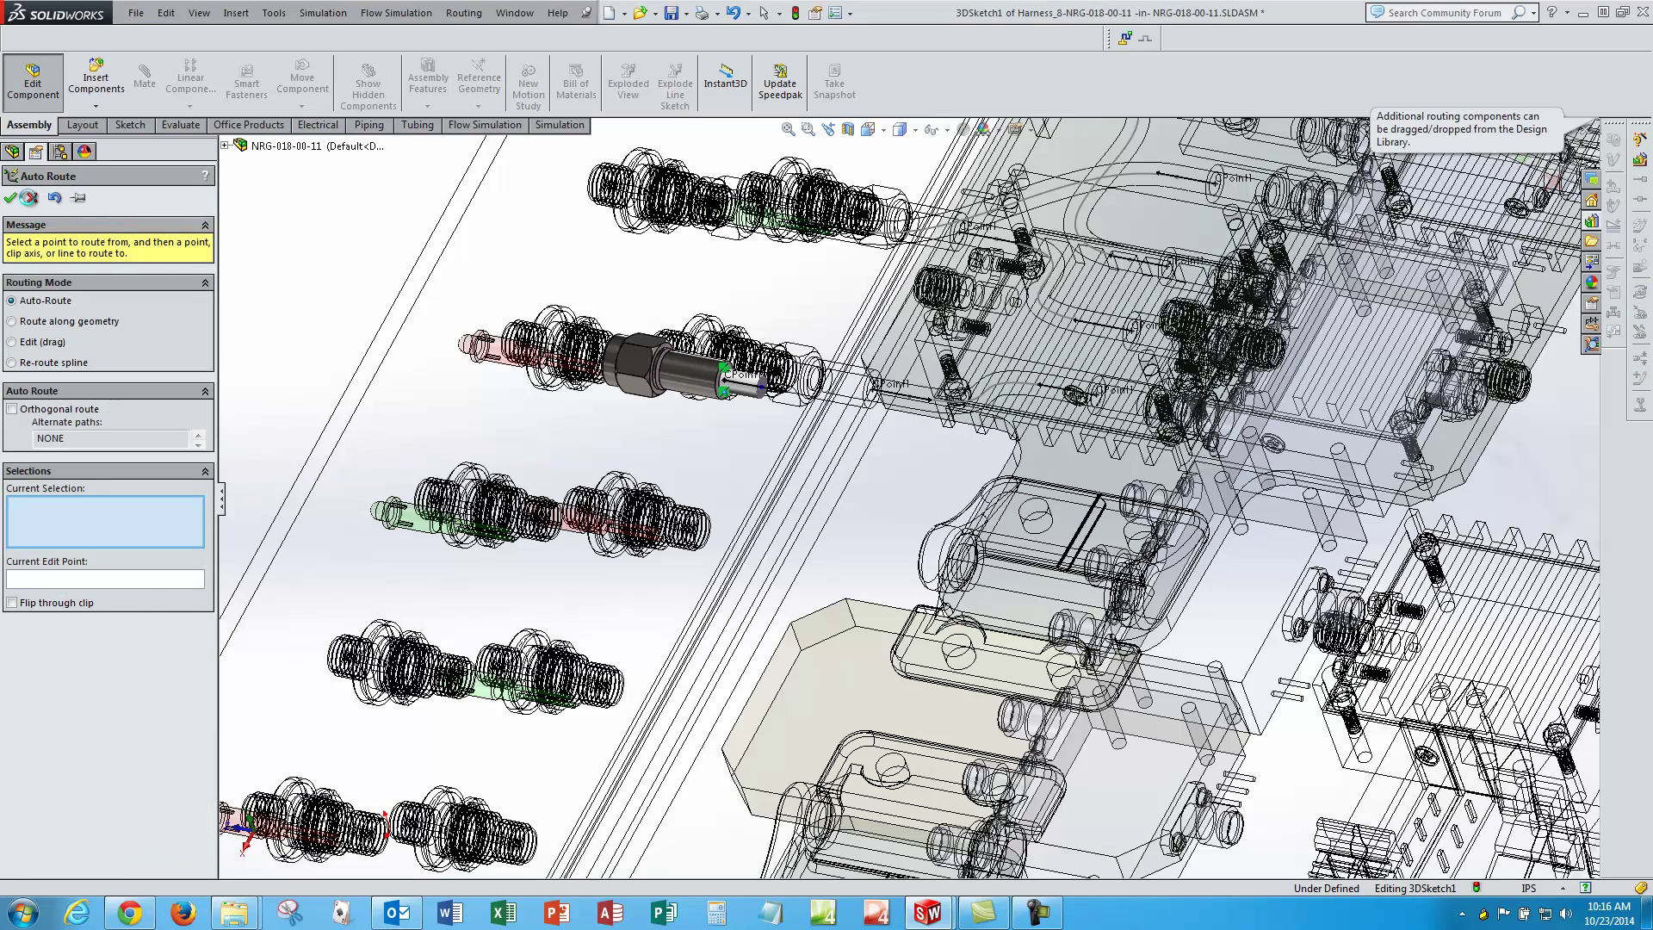
click(31, 199)
Add a second sma connector from the design library to the free module jack facing the front panel, without placing further copies.
middle_drag(517, 465, 796, 389)
scroll(930, 364, down, 5)
click(1592, 221)
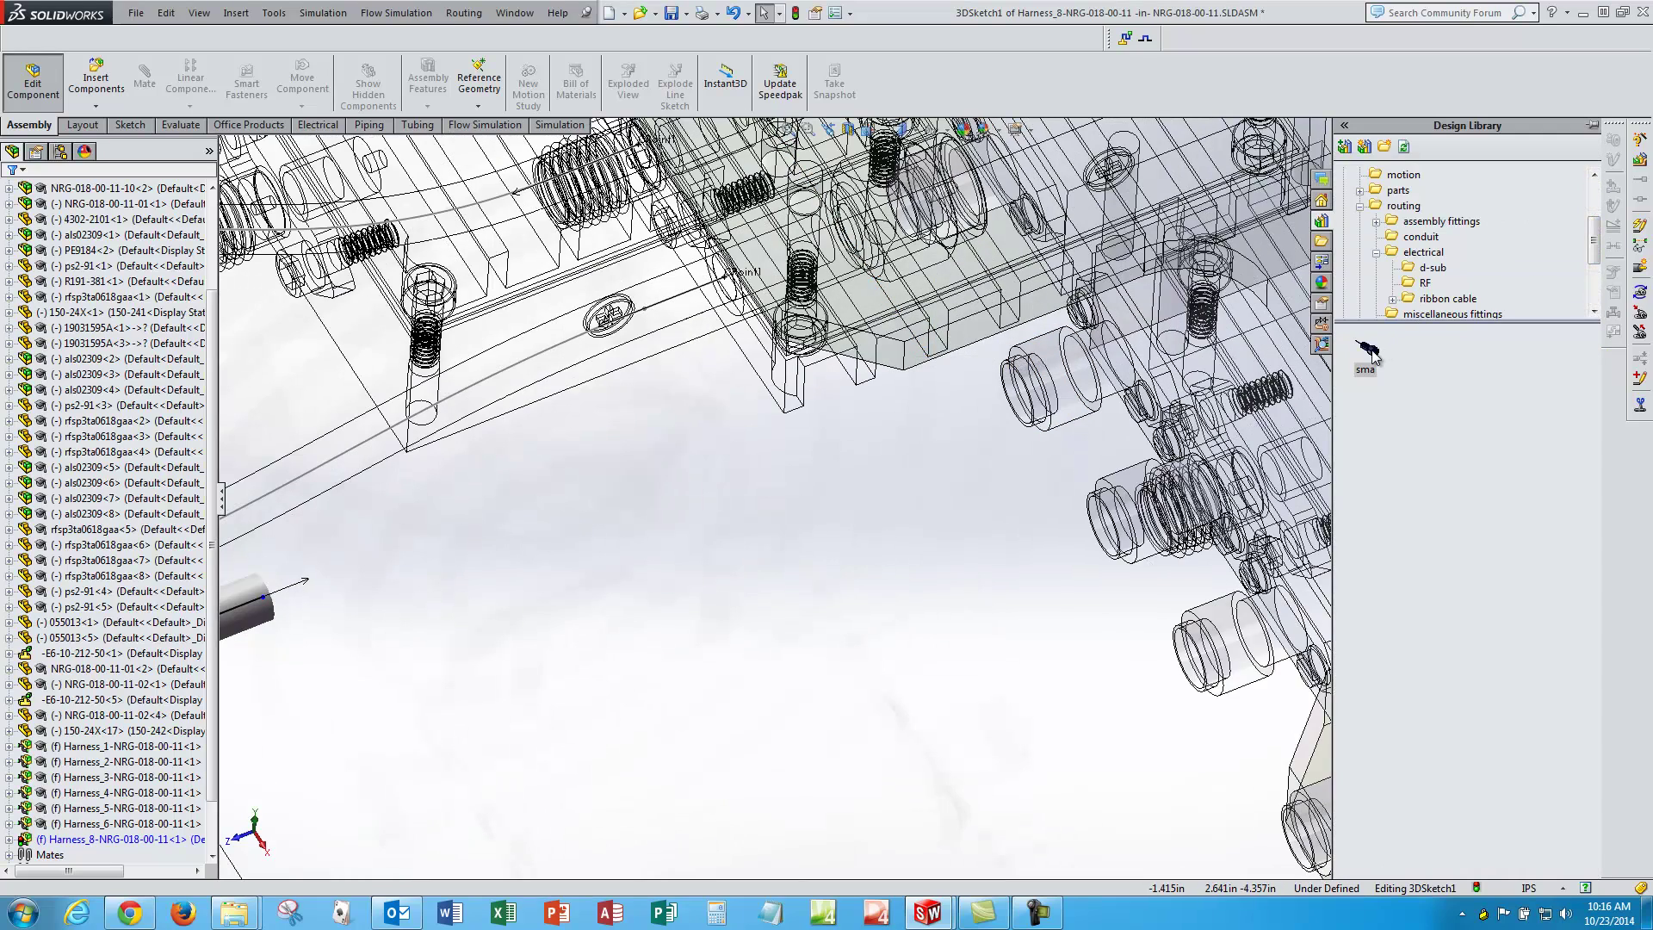
drag(1373, 353, 1030, 426)
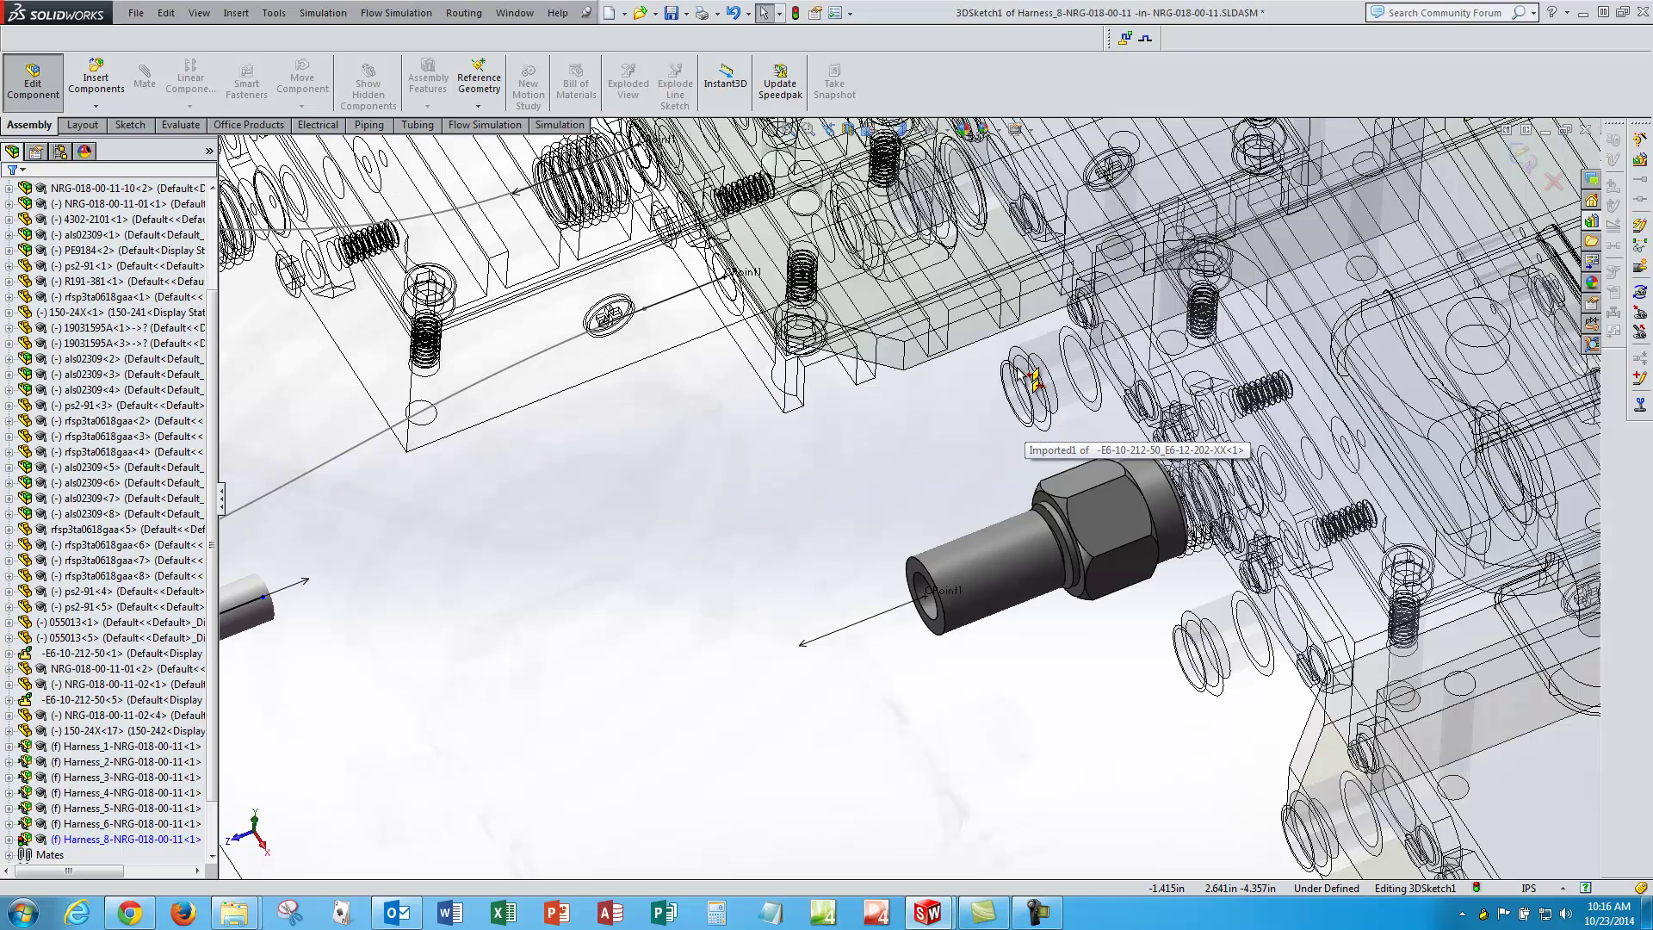
drag(1020, 349, 1035, 428)
mouse_move(1099, 621)
mouse_down()
mouse_move(986, 415)
mouse_move(1029, 383)
mouse_move(689, 310)
mouse_move(1018, 372)
mouse_up()
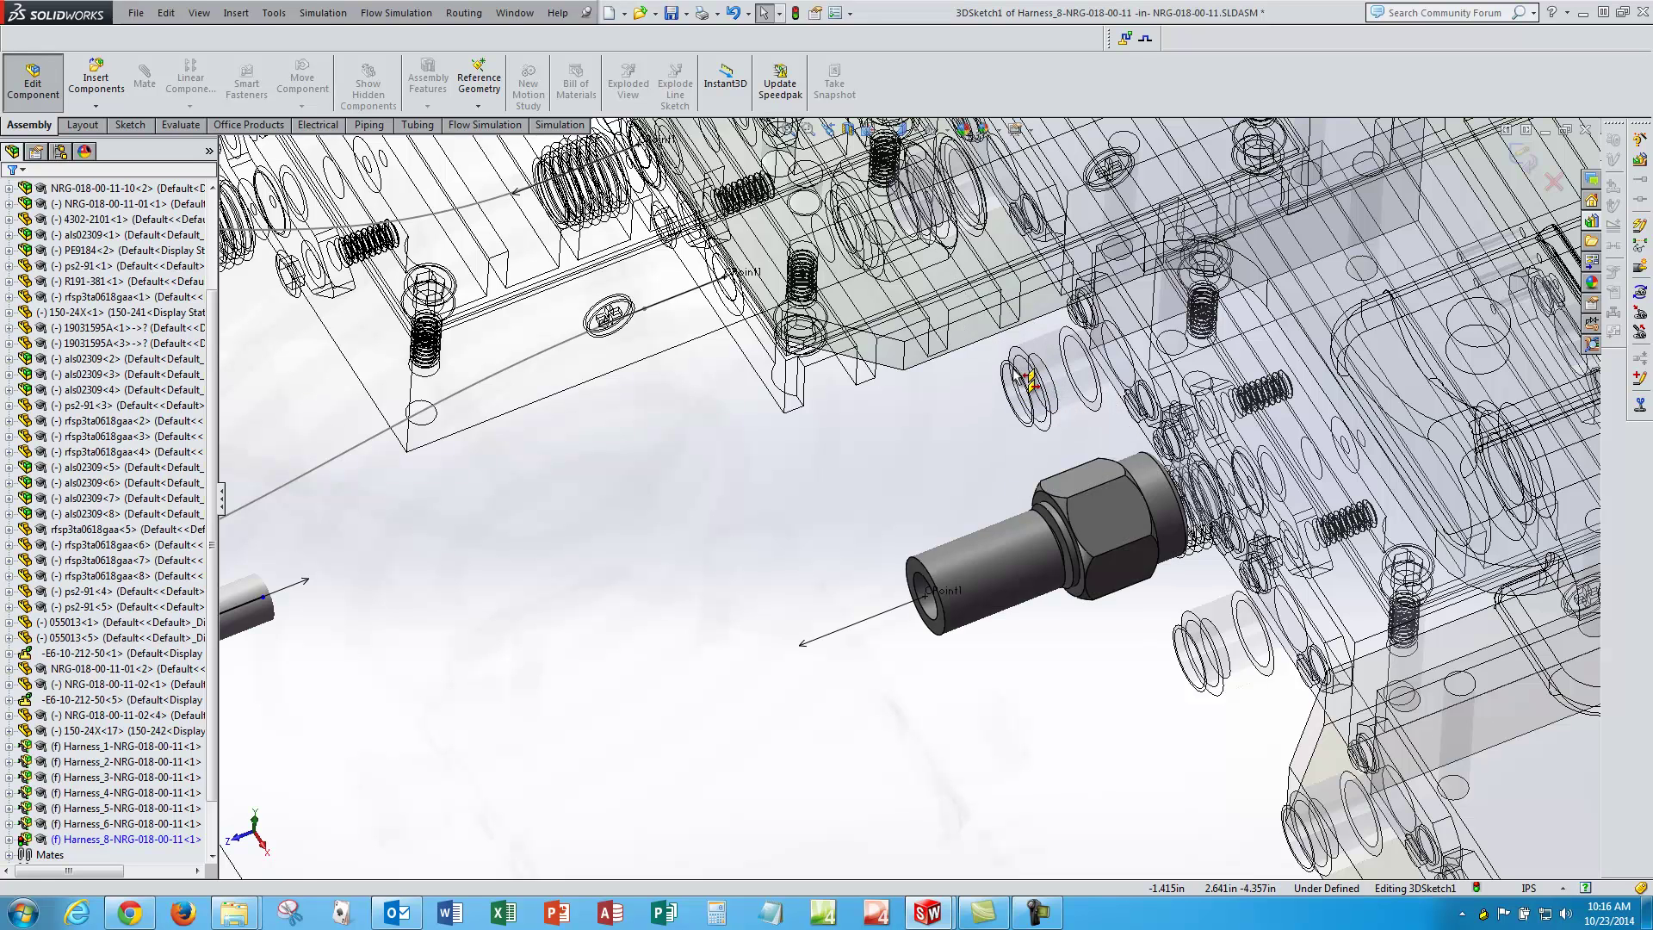
drag(1017, 363, 1041, 389)
mouse_move(1026, 364)
mouse_down()
mouse_move(1025, 339)
mouse_move(1099, 527)
mouse_move(1049, 387)
mouse_up()
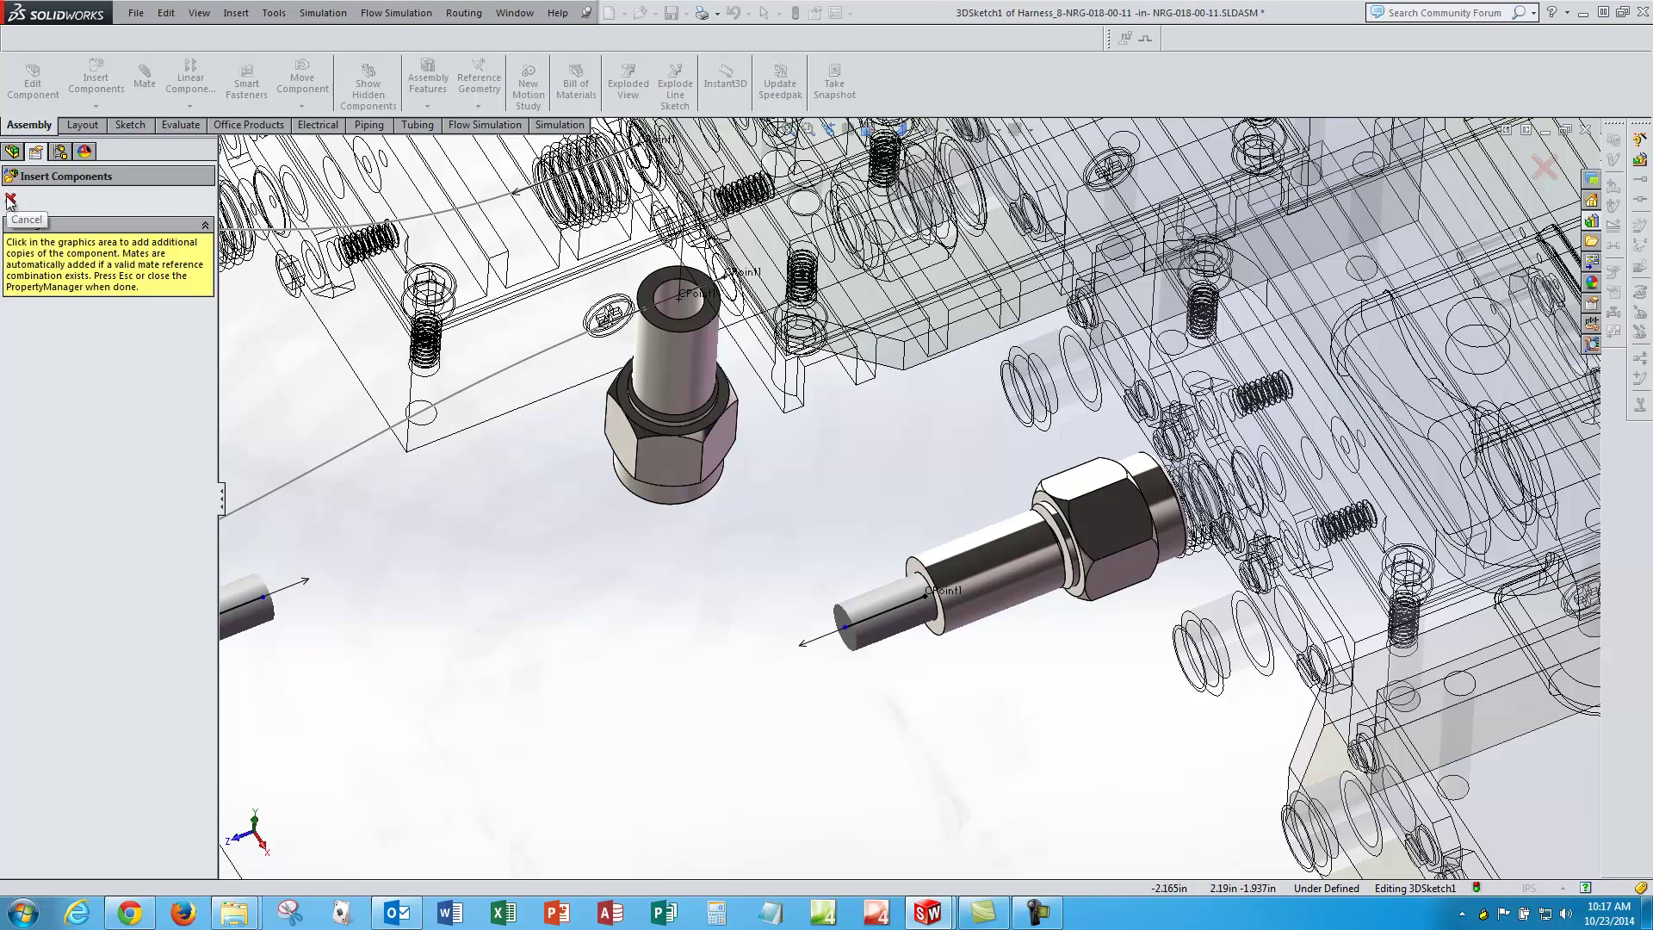
click(10, 199)
Auto-route the cable between the stub endpoints of the two sma connectors.
scroll(742, 575, up, 3)
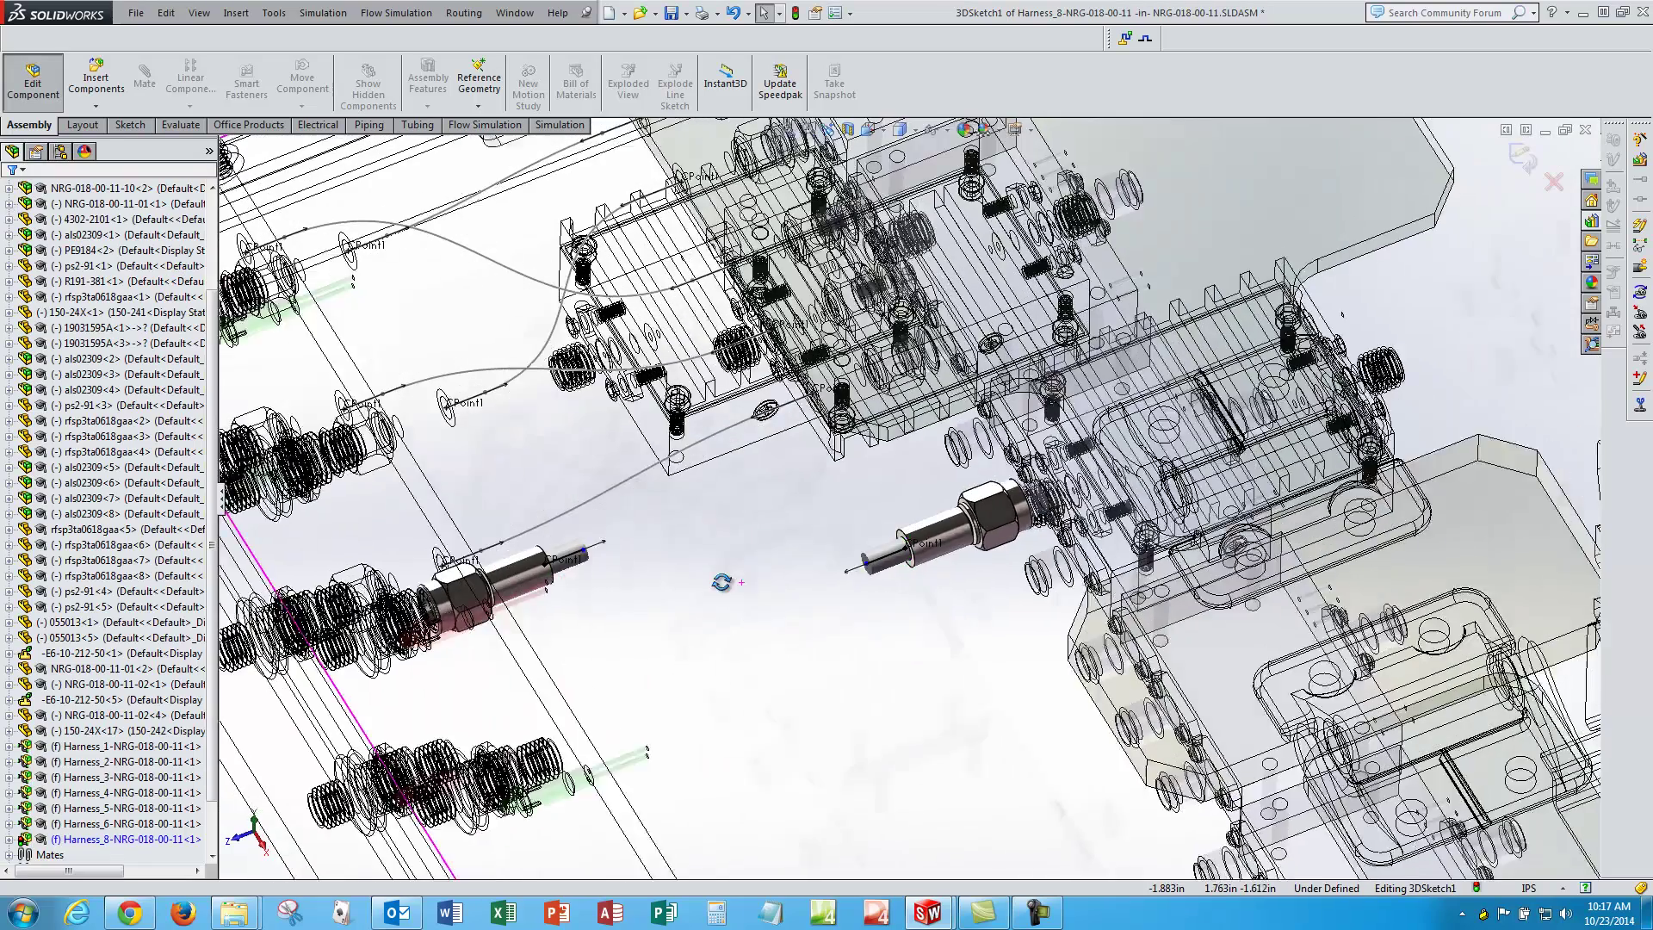
middle_drag(718, 585, 834, 594)
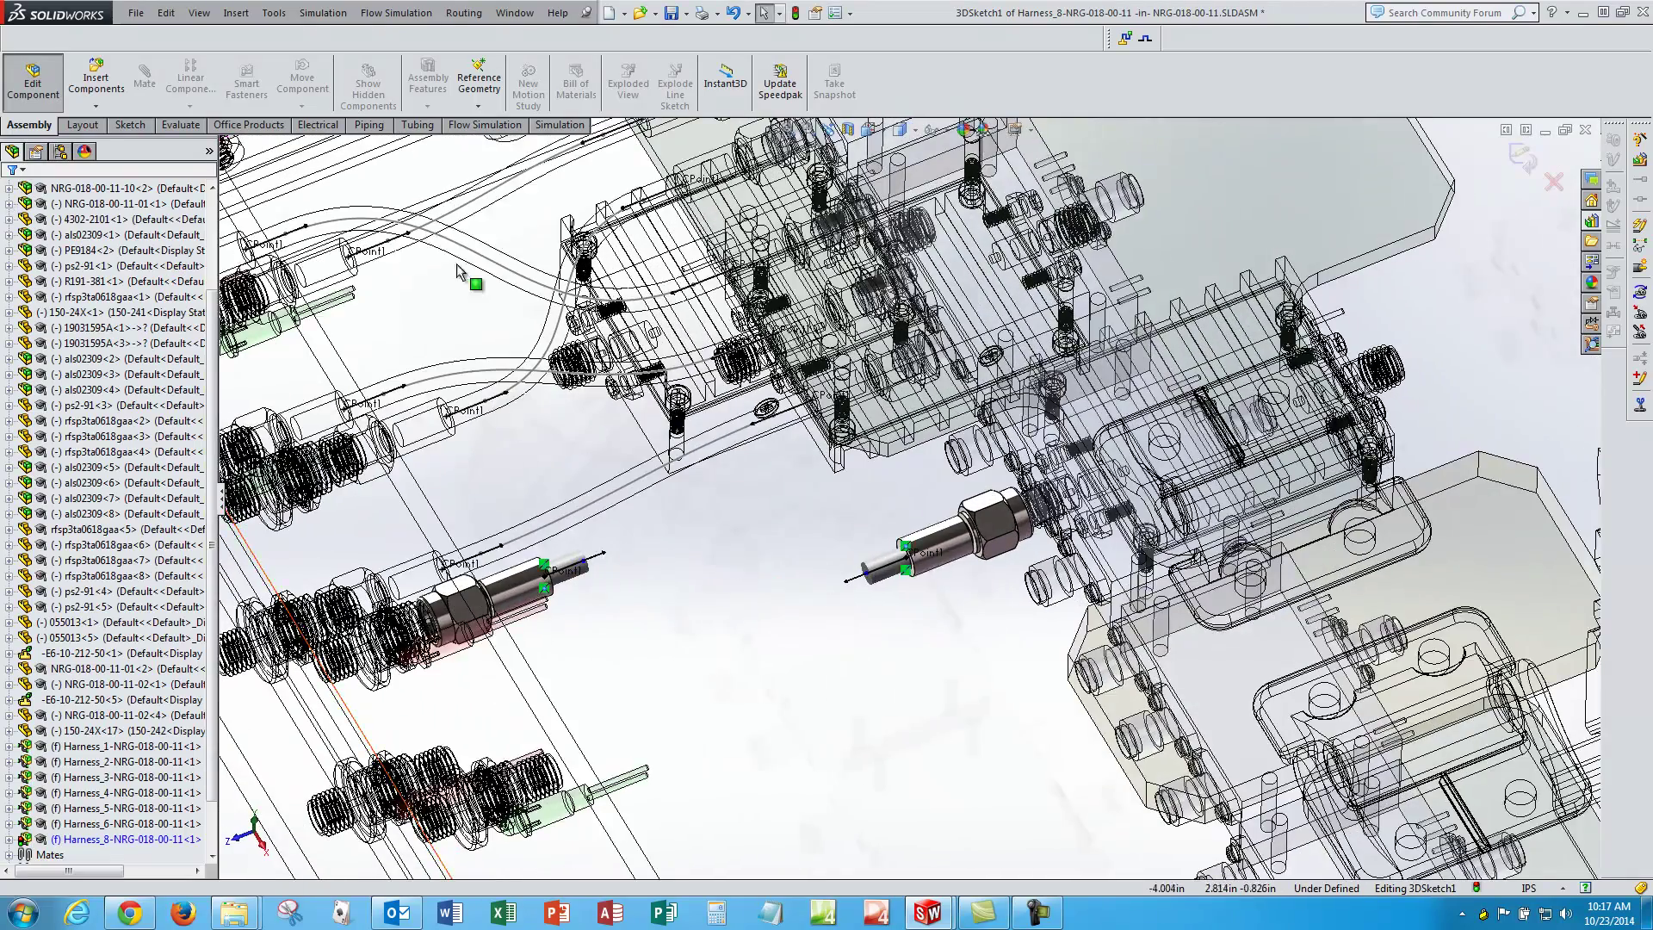
click(319, 125)
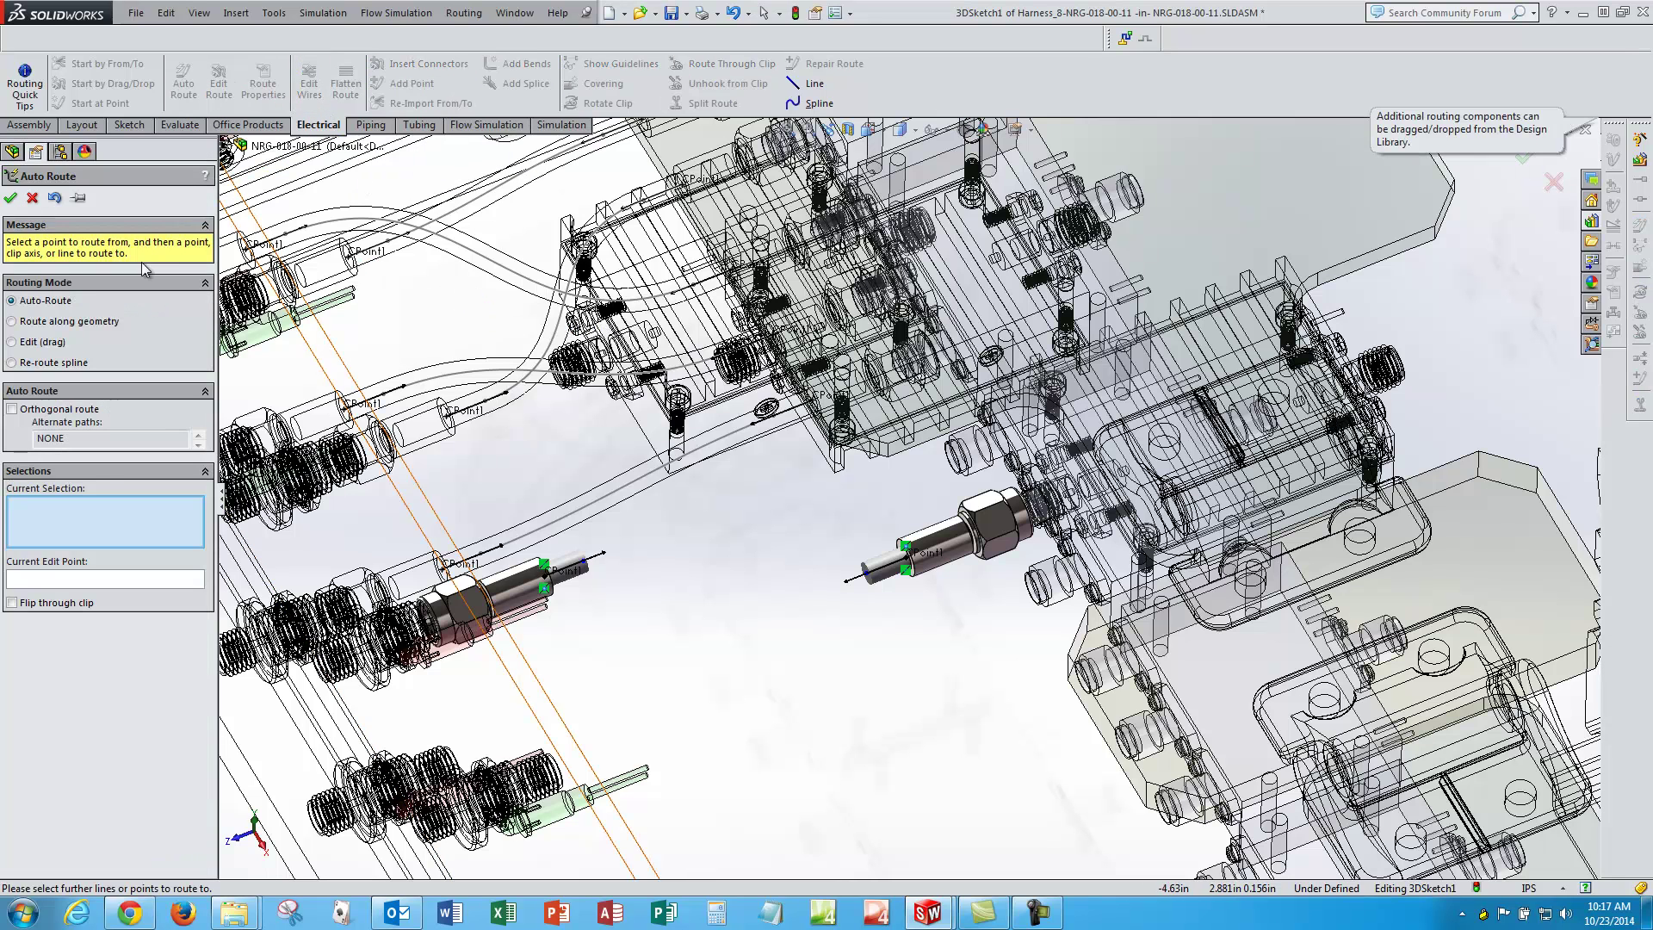
click(587, 568)
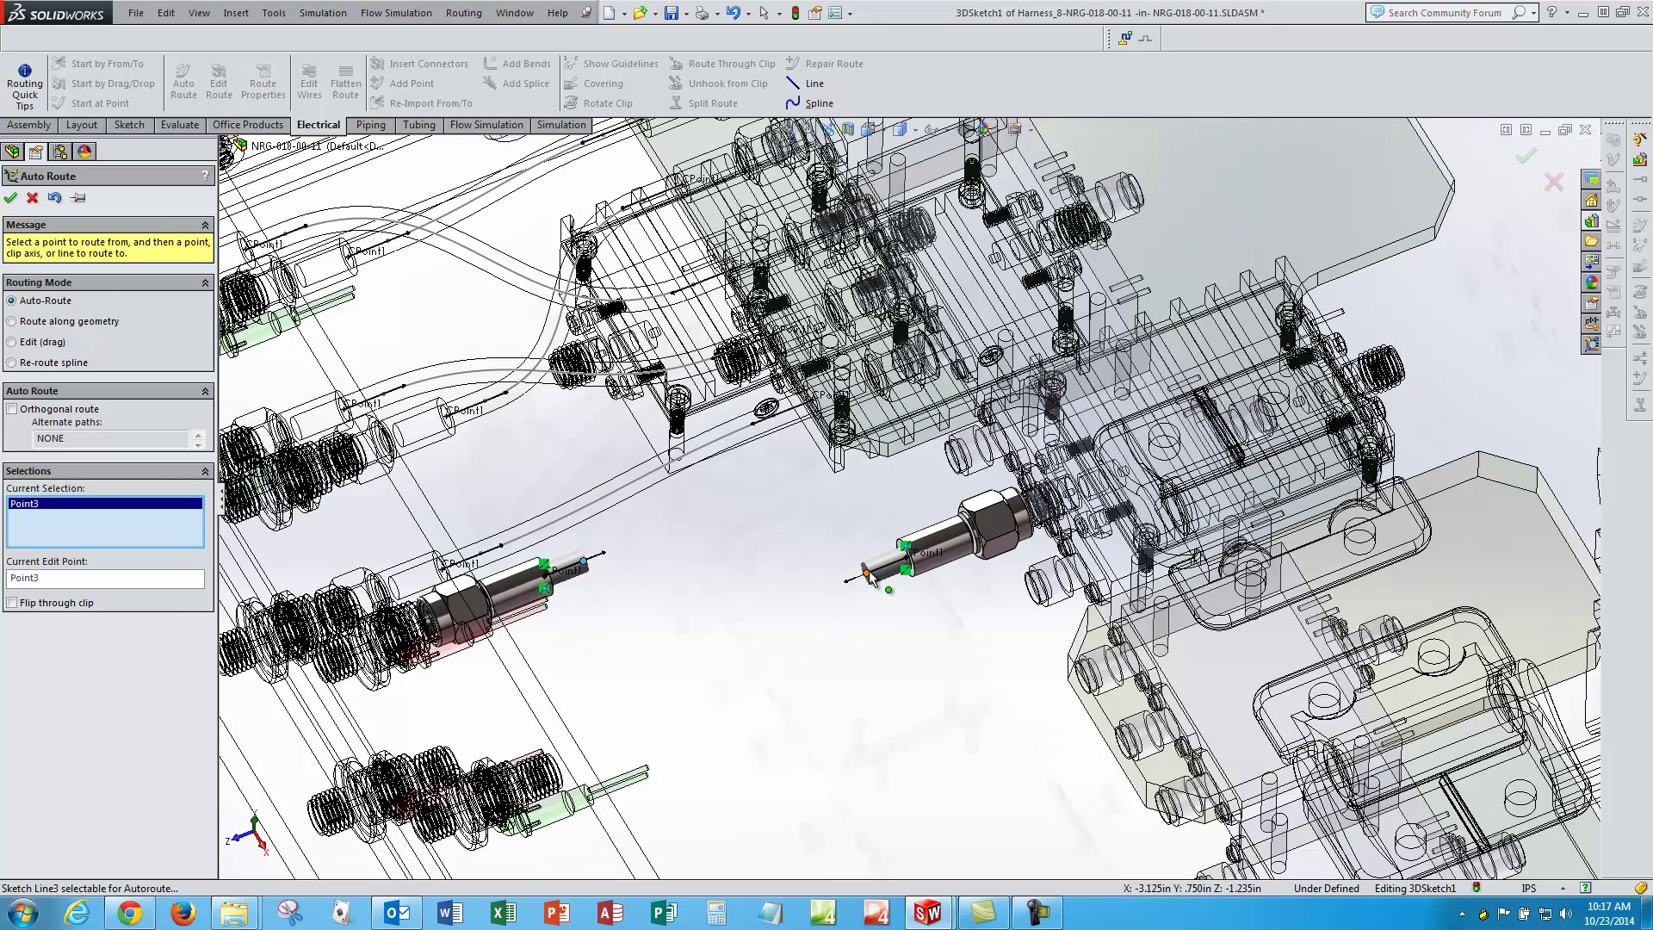
click(866, 573)
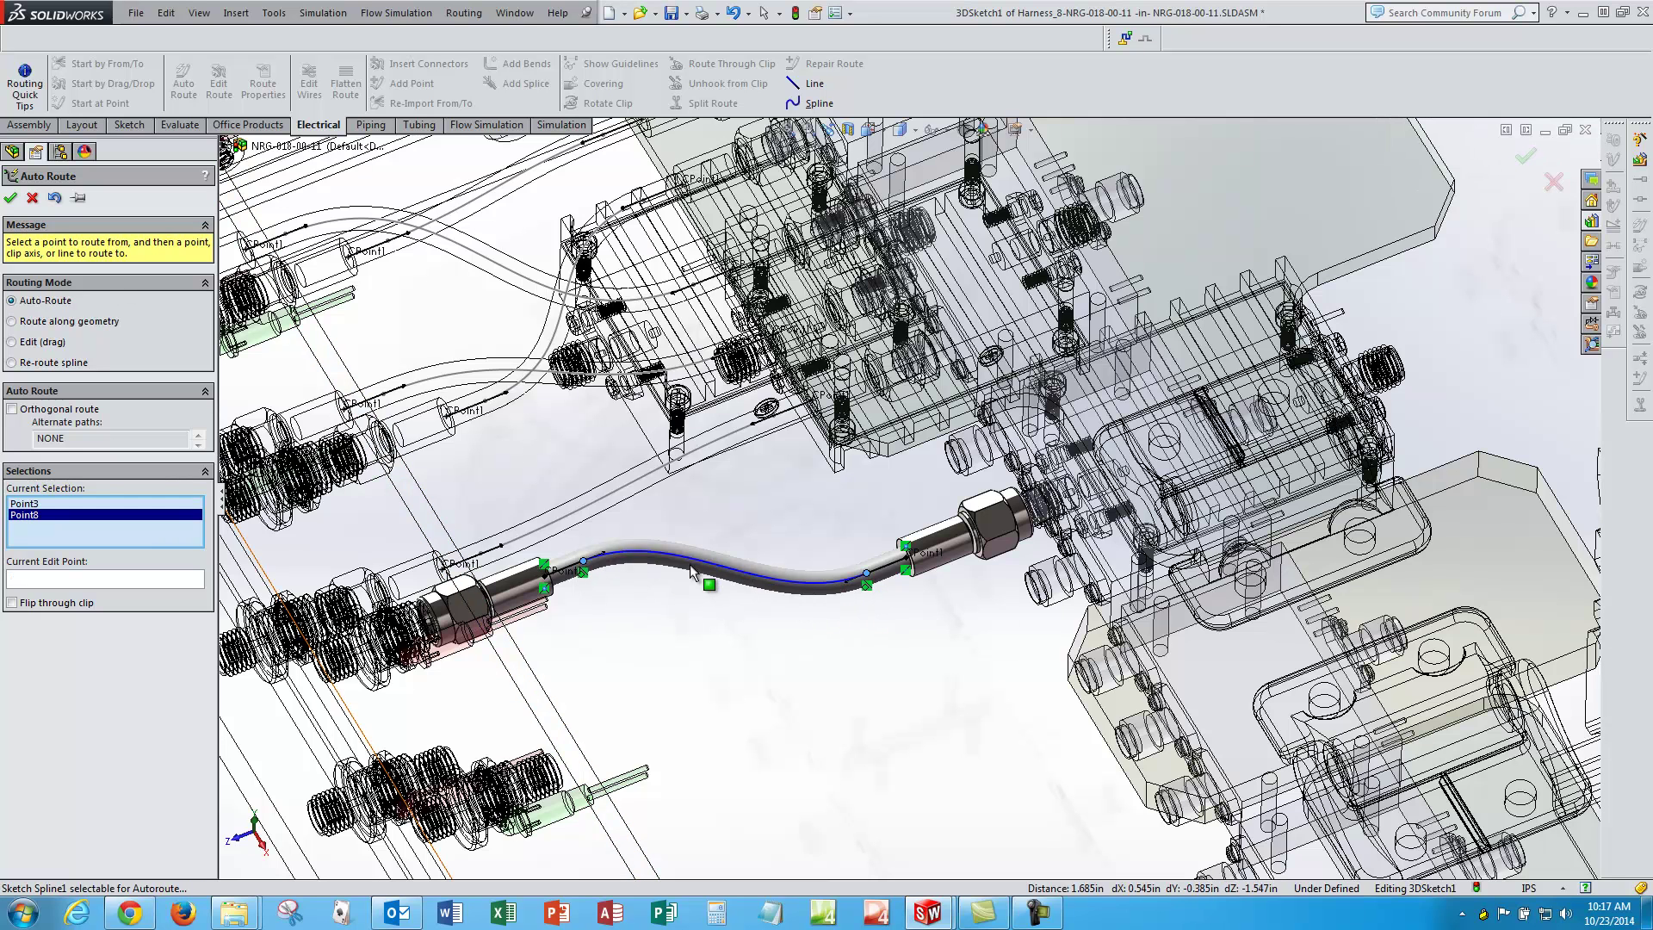
click(11, 199)
Finish editing the harness route and return to the main assembly.
middle_drag(619, 541, 647, 465)
click(26, 126)
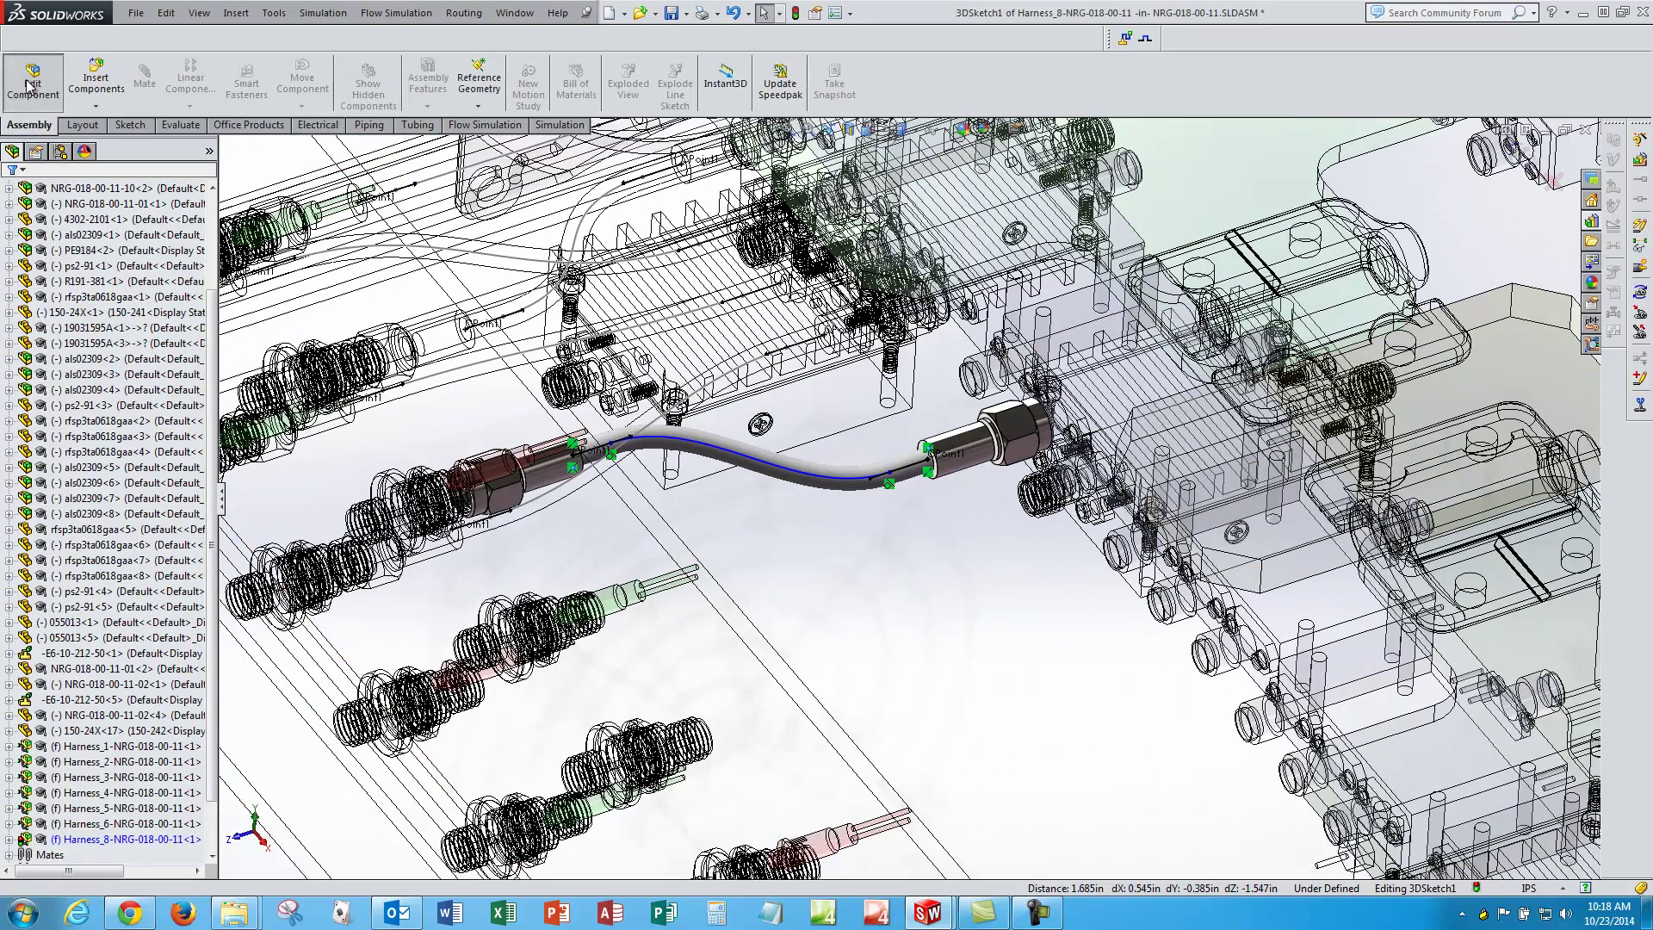
right_click(27, 81)
click(17, 79)
click(16, 74)
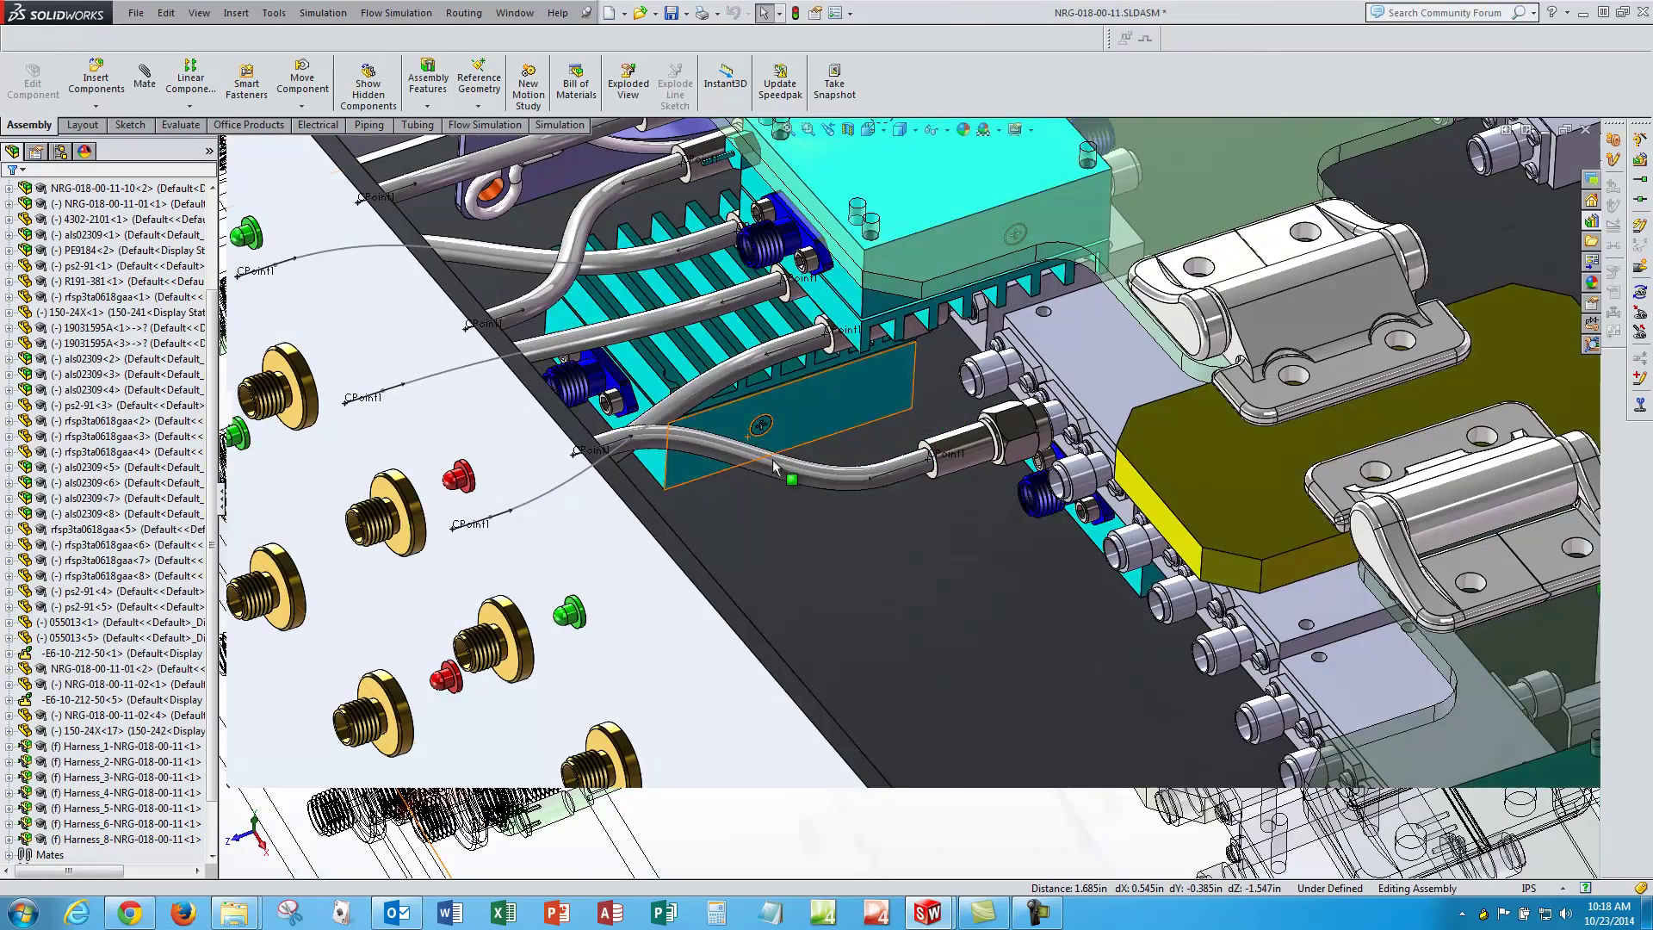
Highlight the new harness in the assembly and examine its cable run from the front panel to the module, then clear the selection.
scroll(798, 492, up, 2)
middle_drag(804, 496, 655, 498)
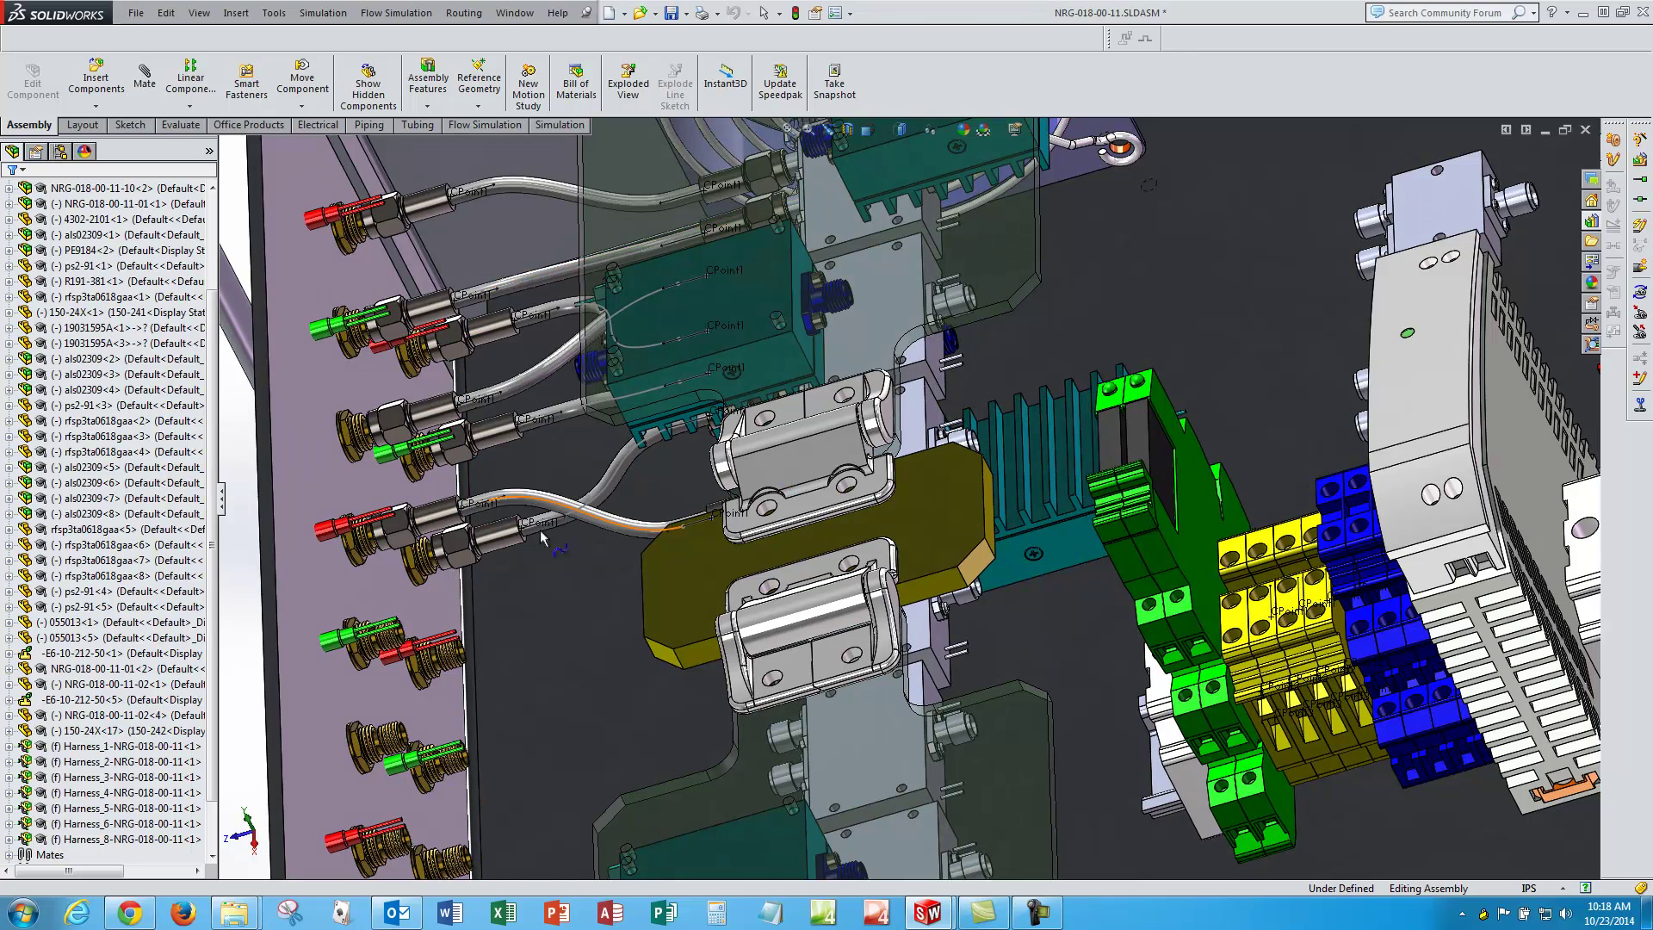
scroll(209, 681, down, 2)
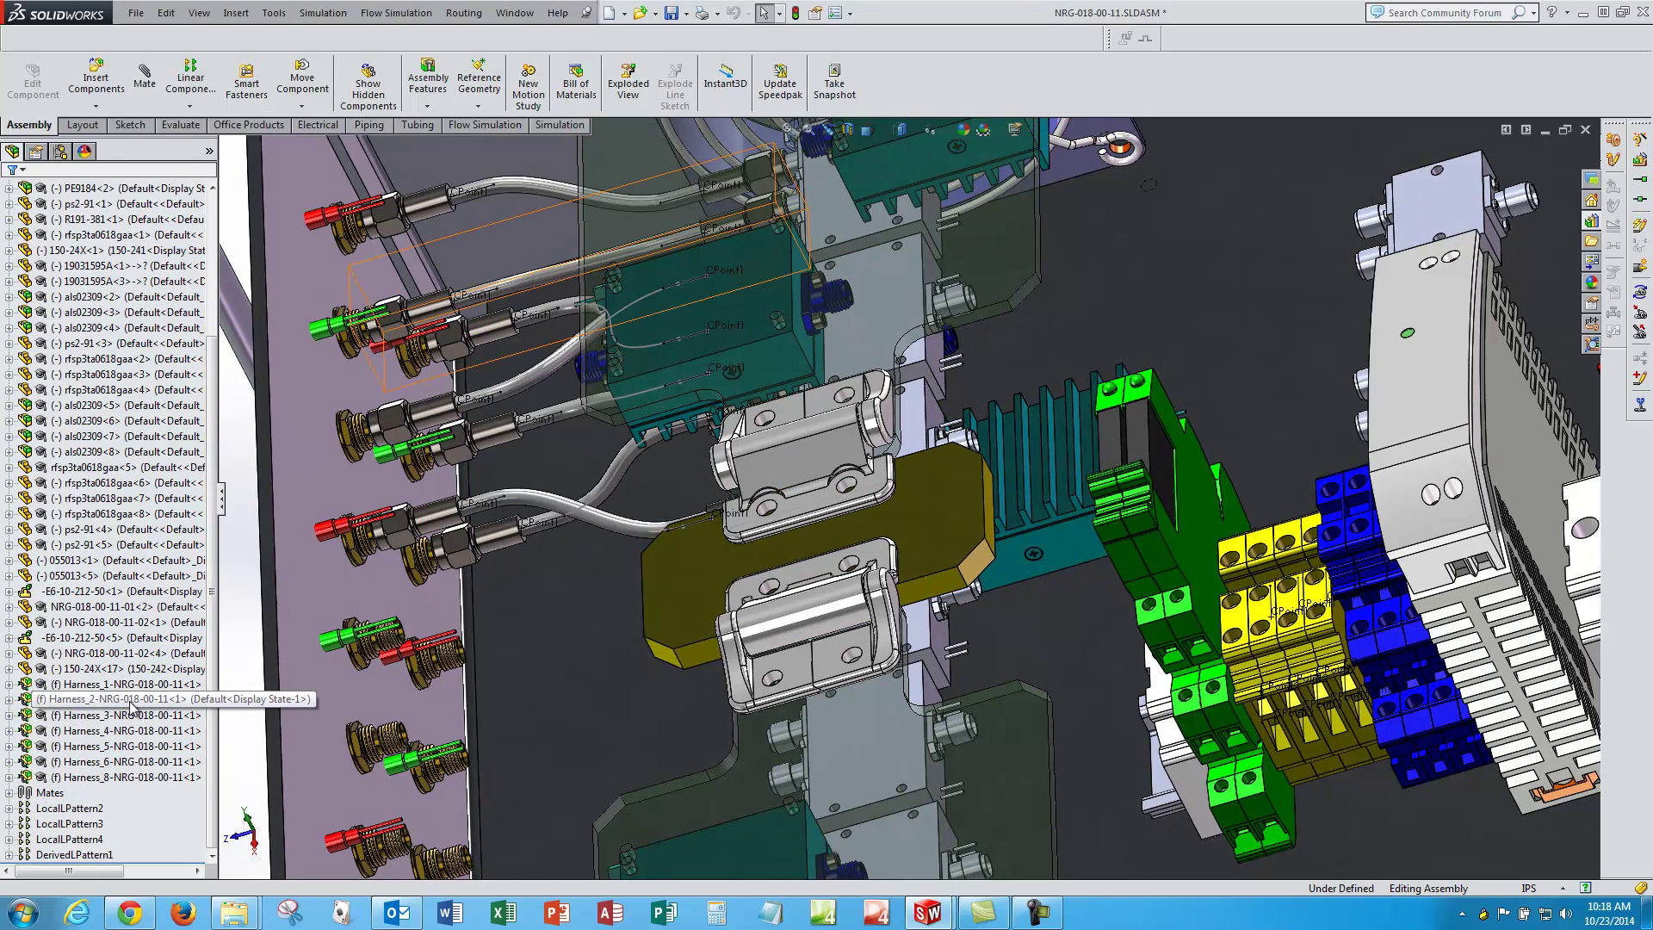
click(125, 777)
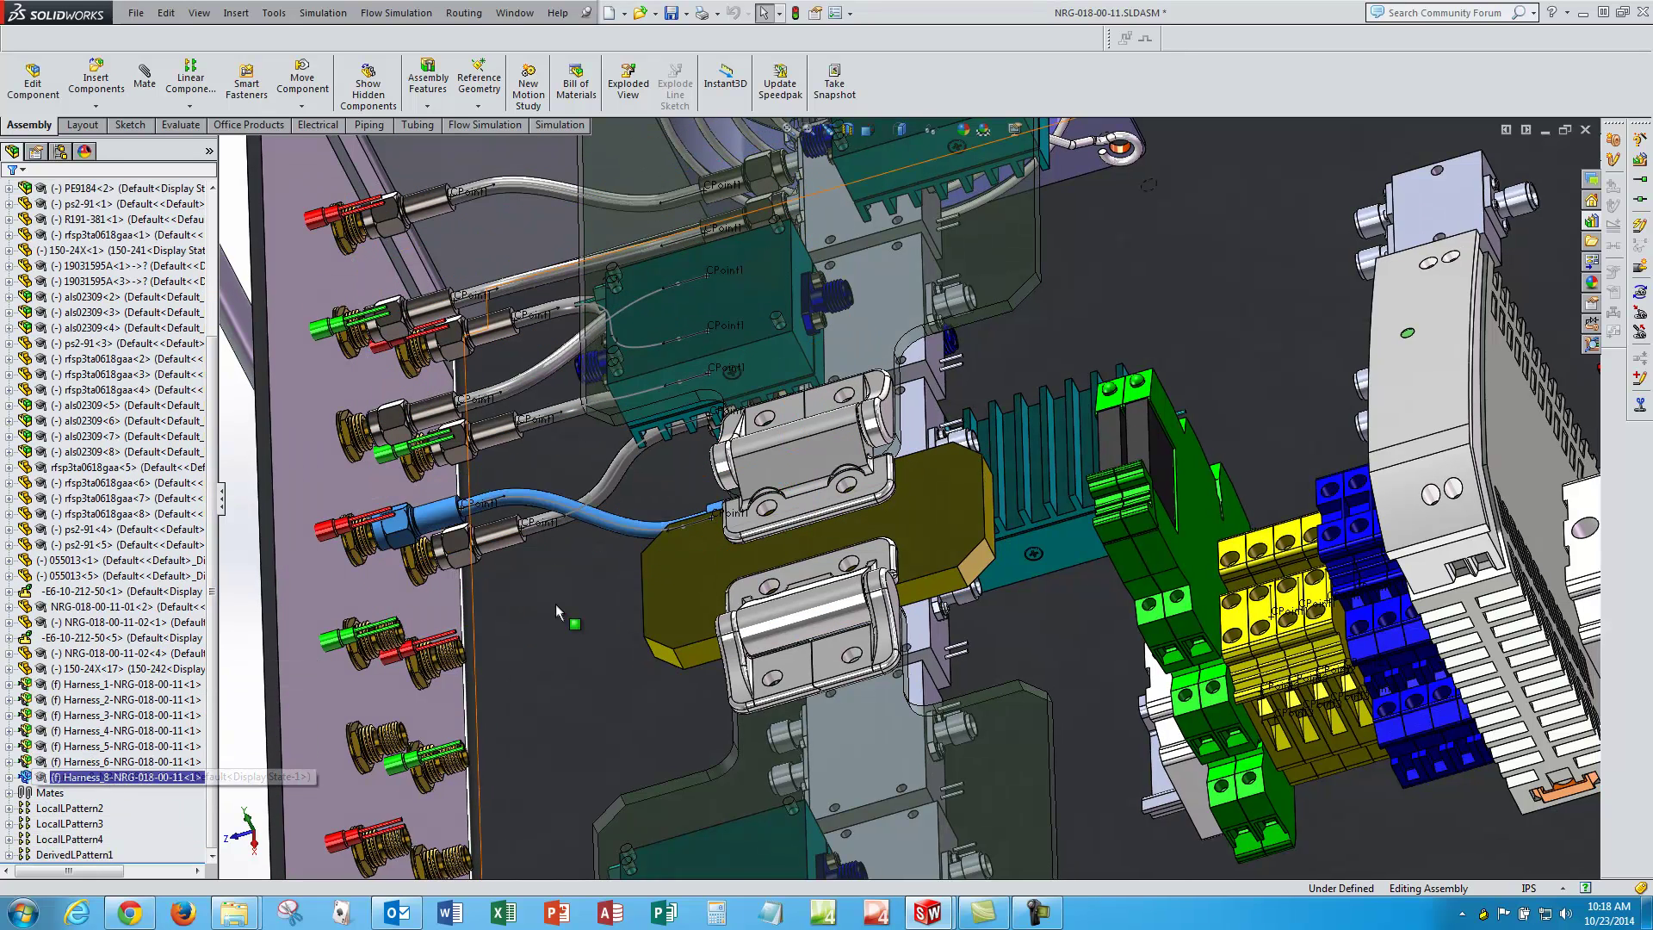
middle_drag(592, 588, 689, 601)
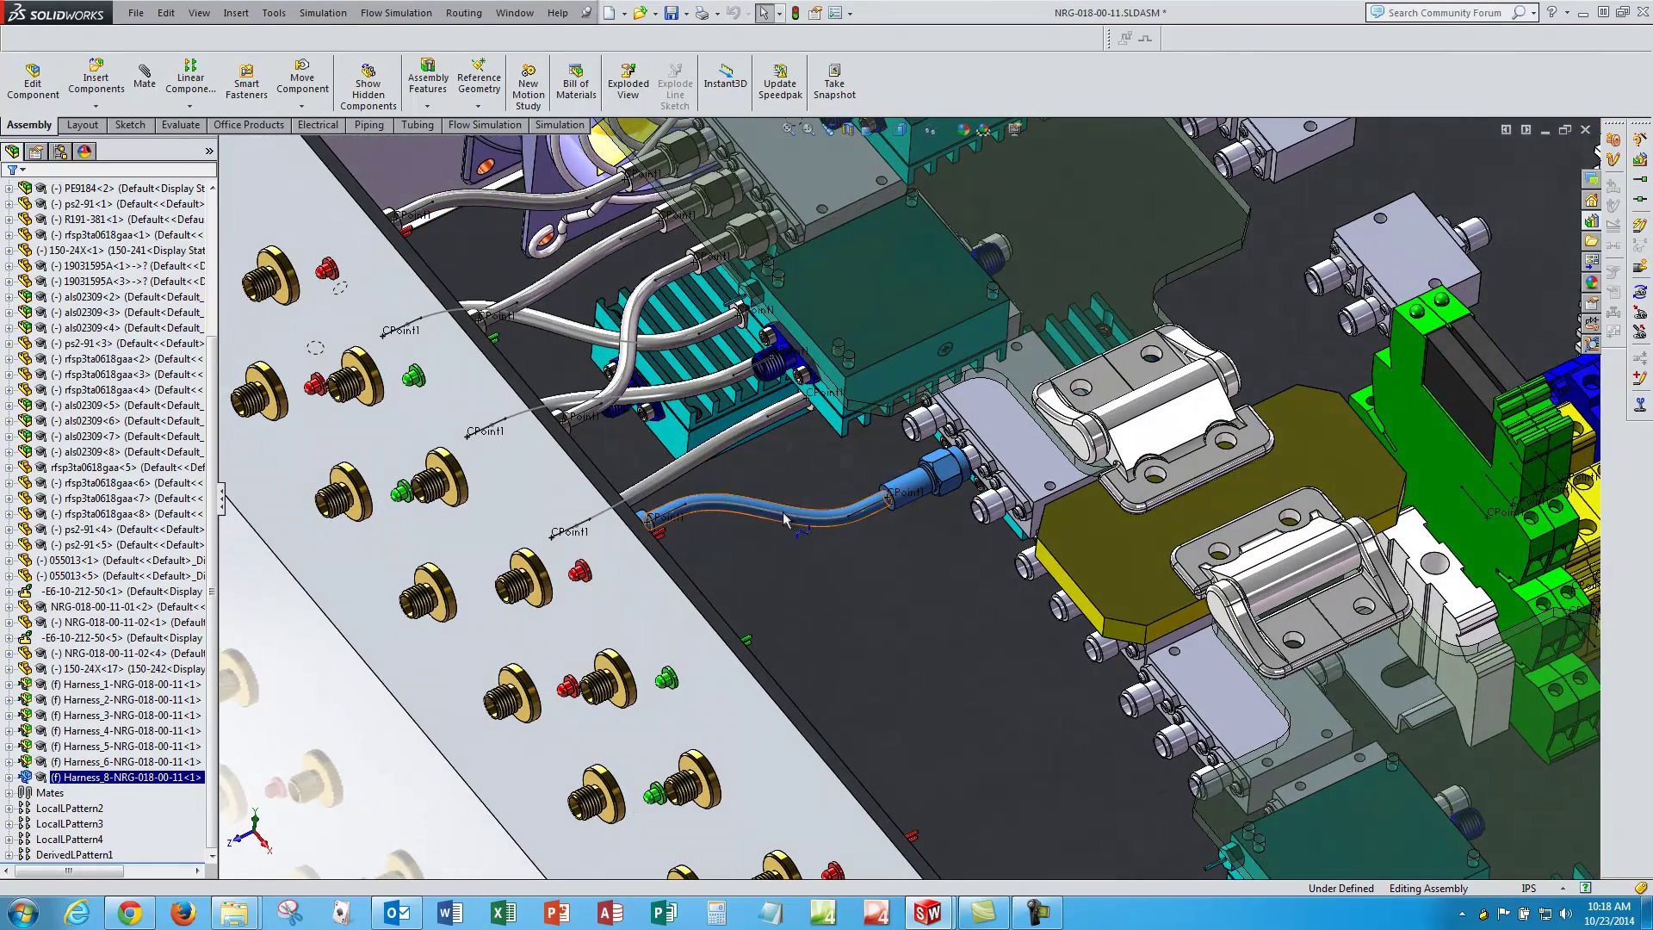
scroll(793, 548, down, 5)
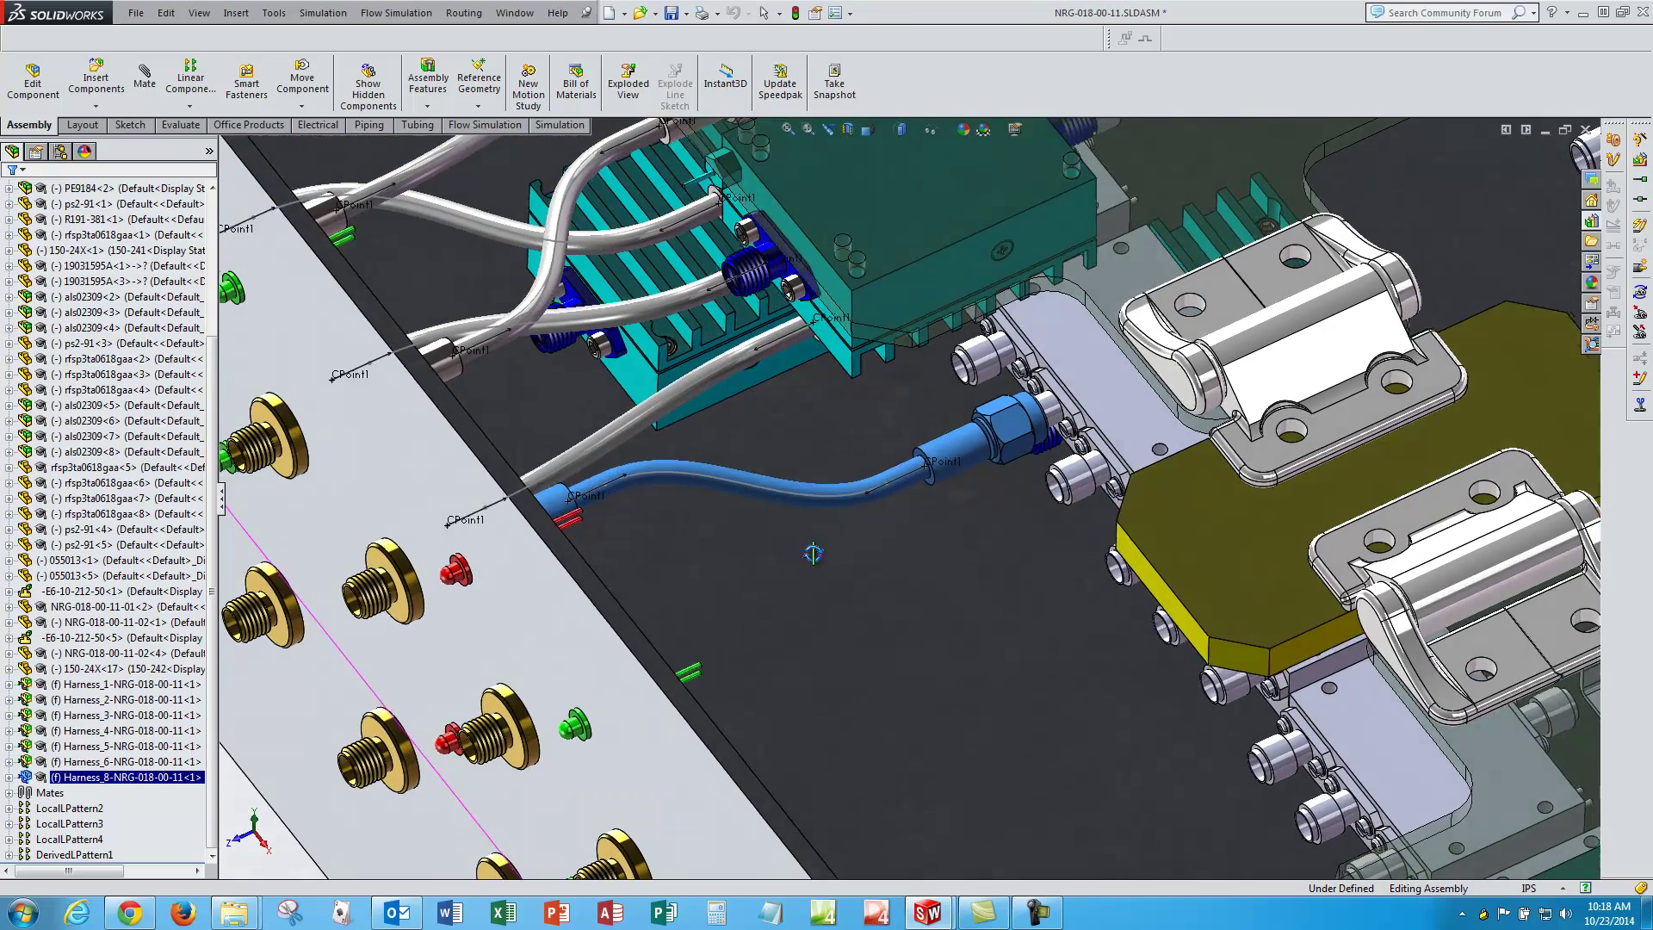
middle_drag(740, 510, 806, 521)
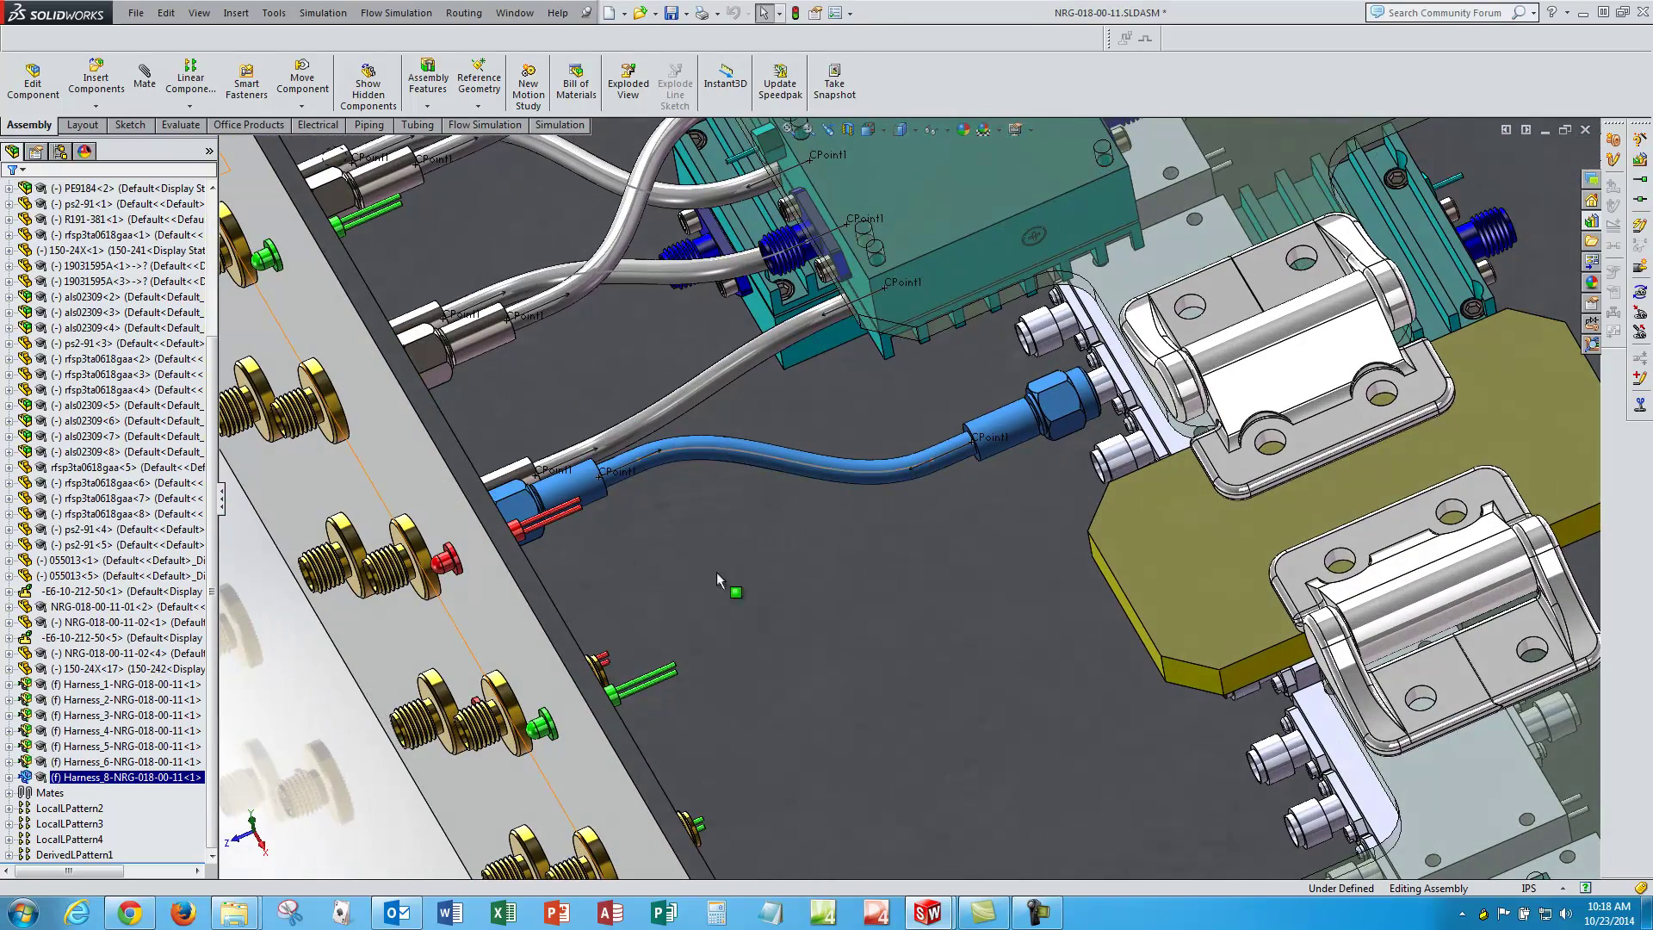
middle_drag(737, 575, 775, 528)
scroll(767, 547, up, 3)
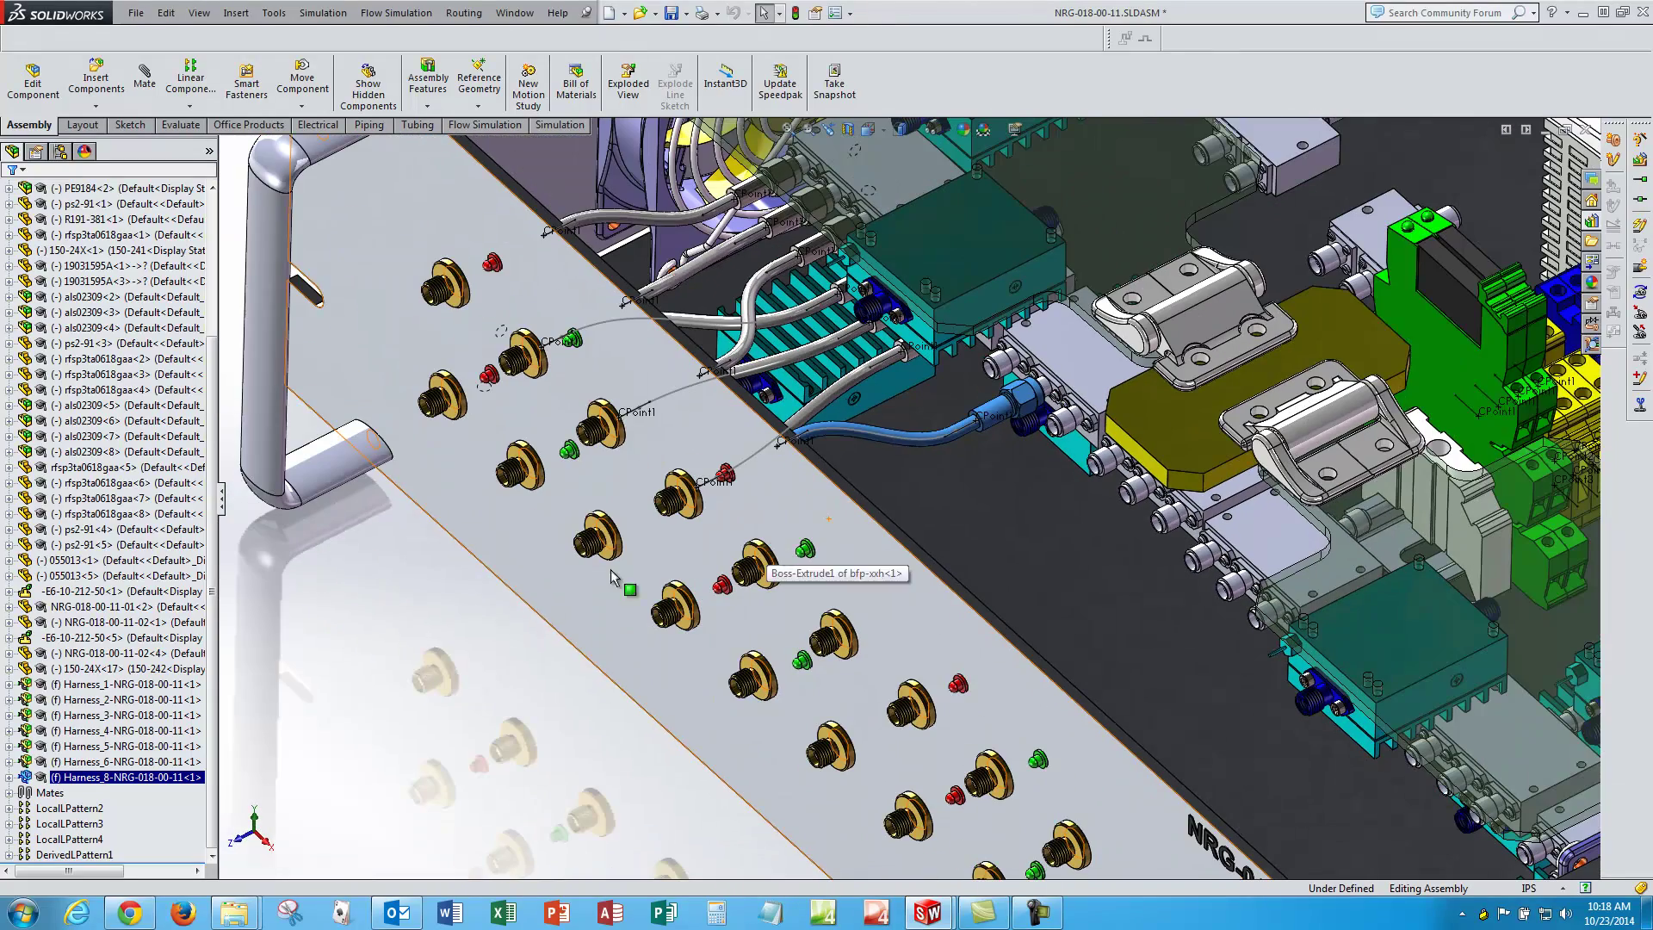
key(Escape)
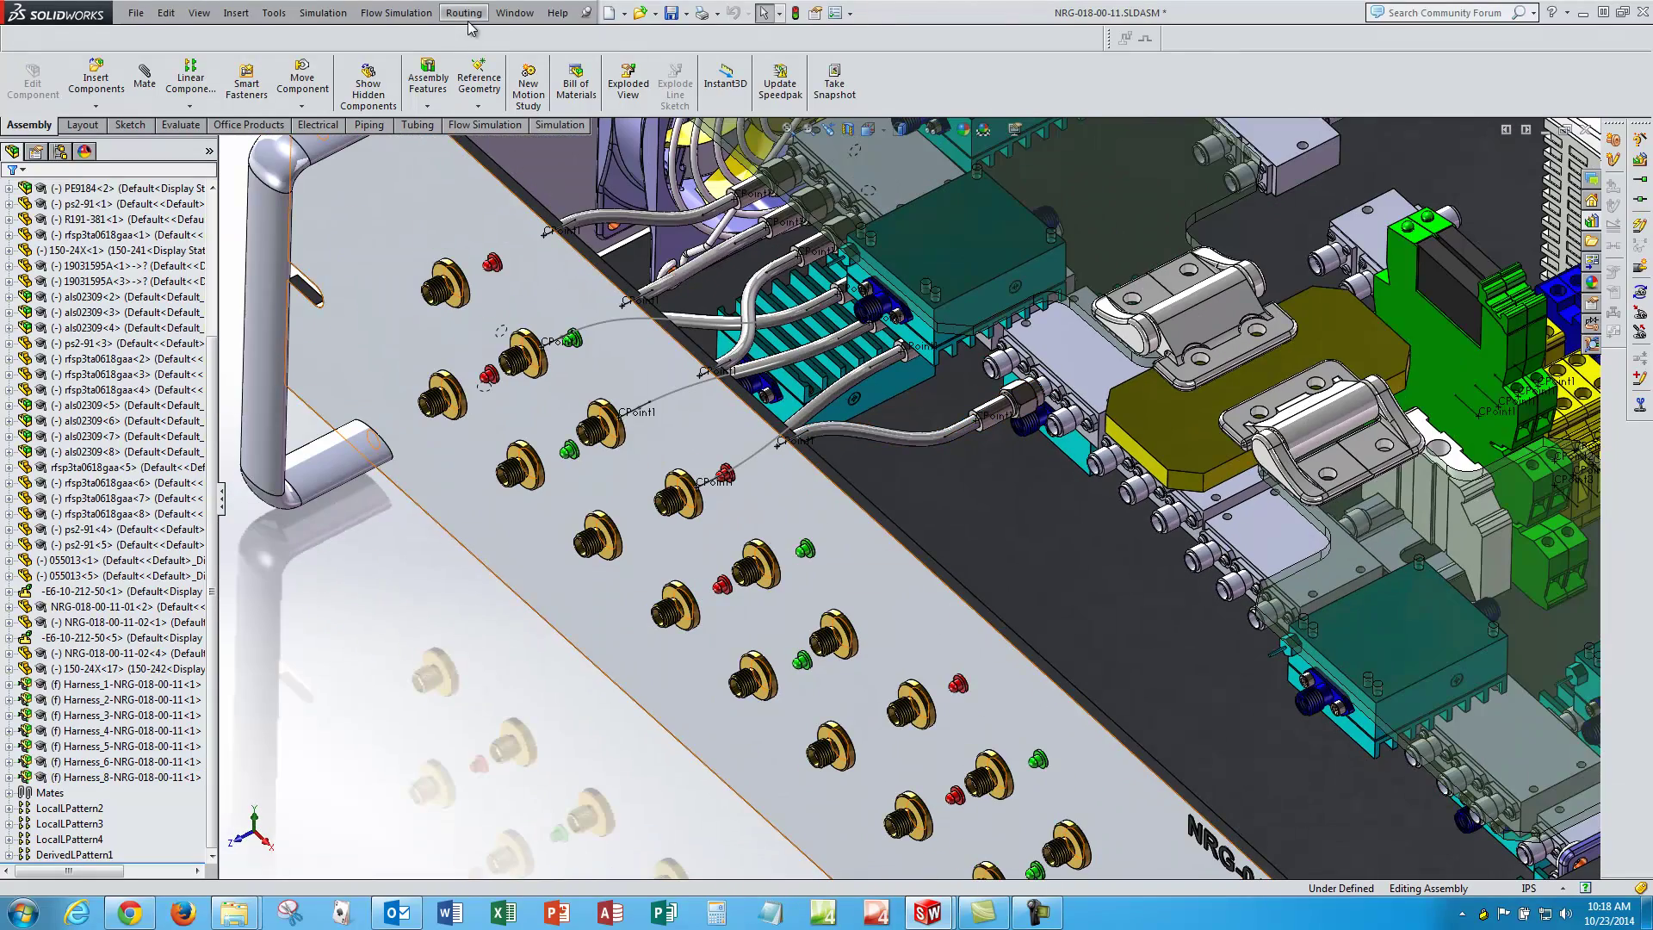
Switch back to the sumtech part document.
click(463, 12)
click(463, 12)
click(514, 12)
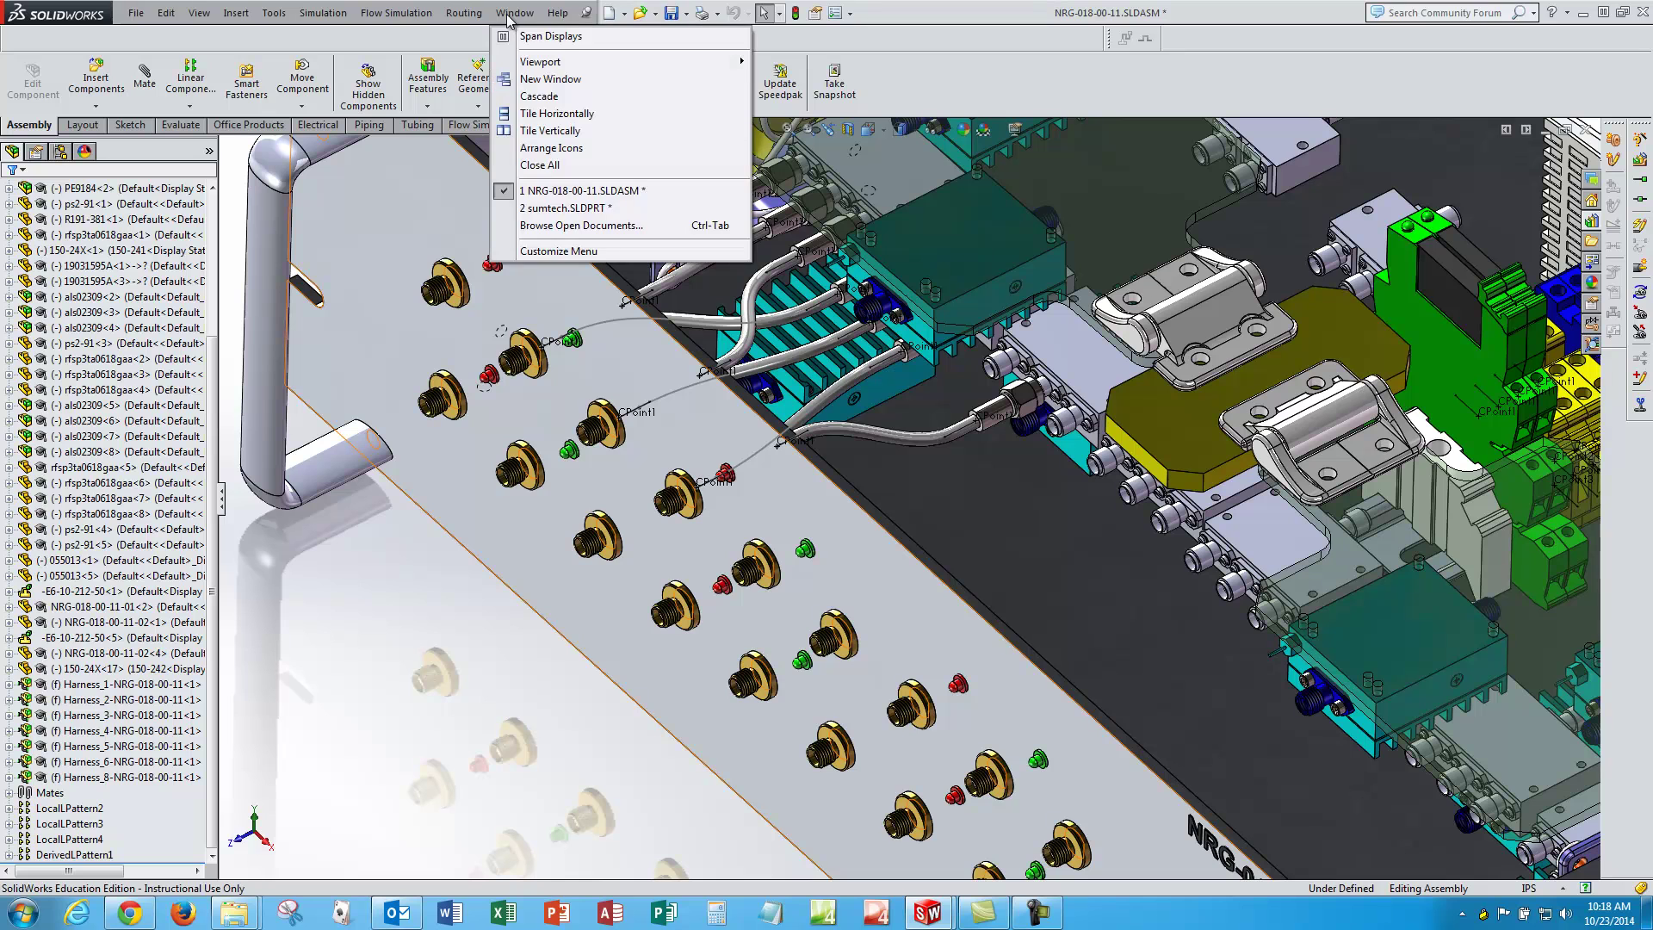
click(564, 209)
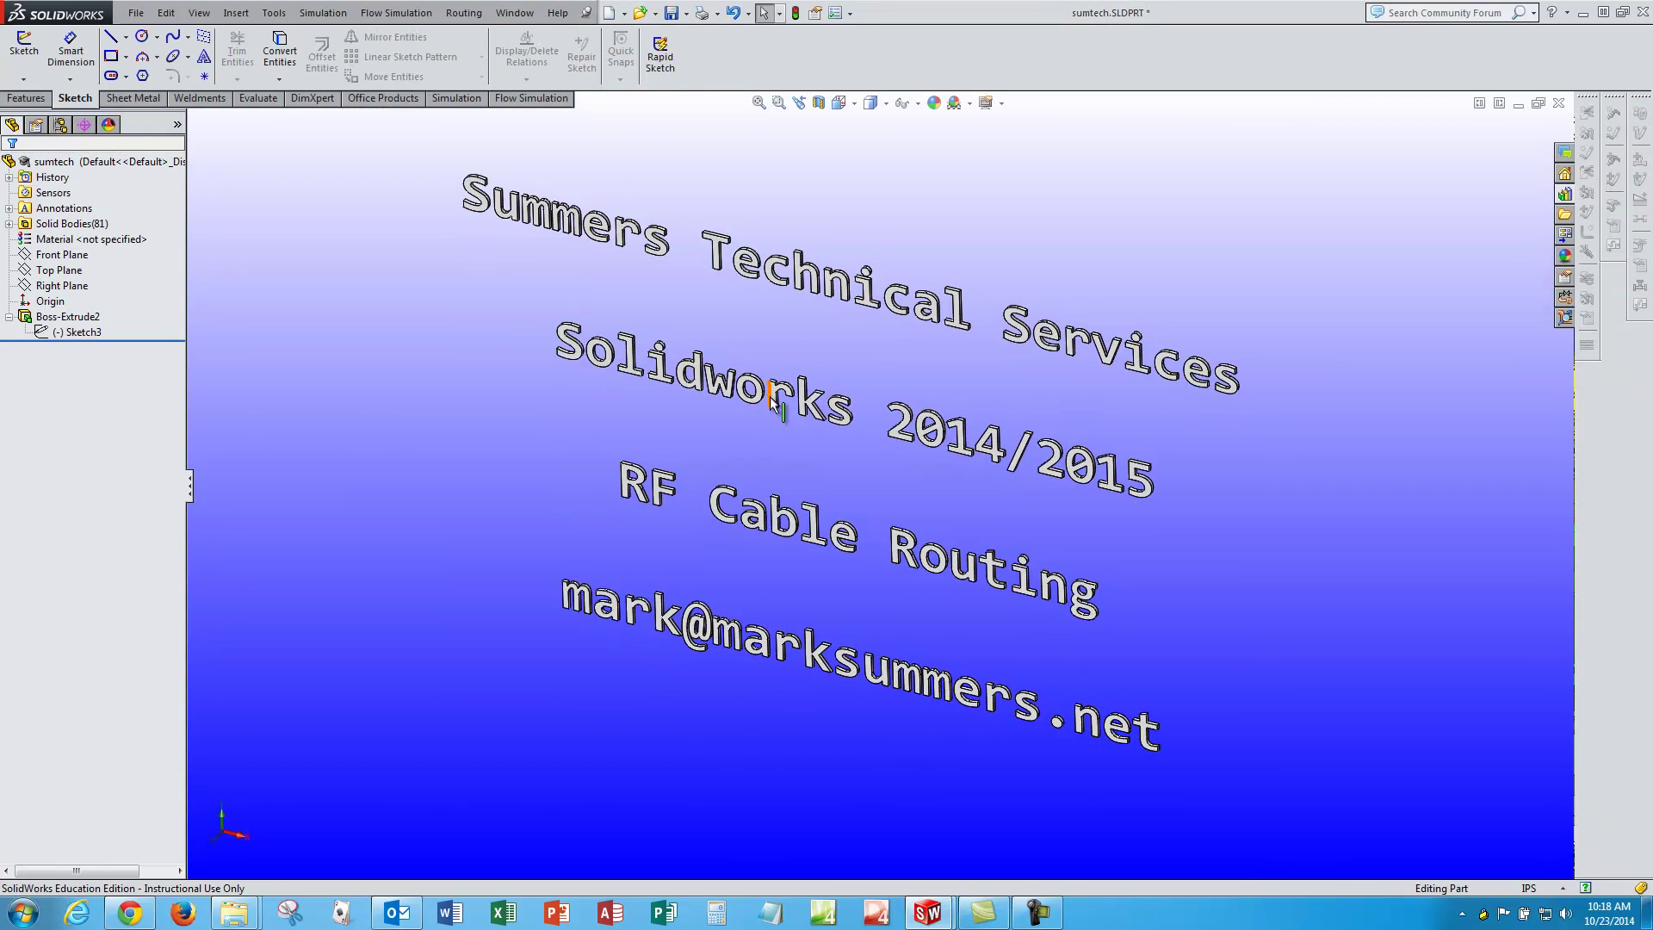